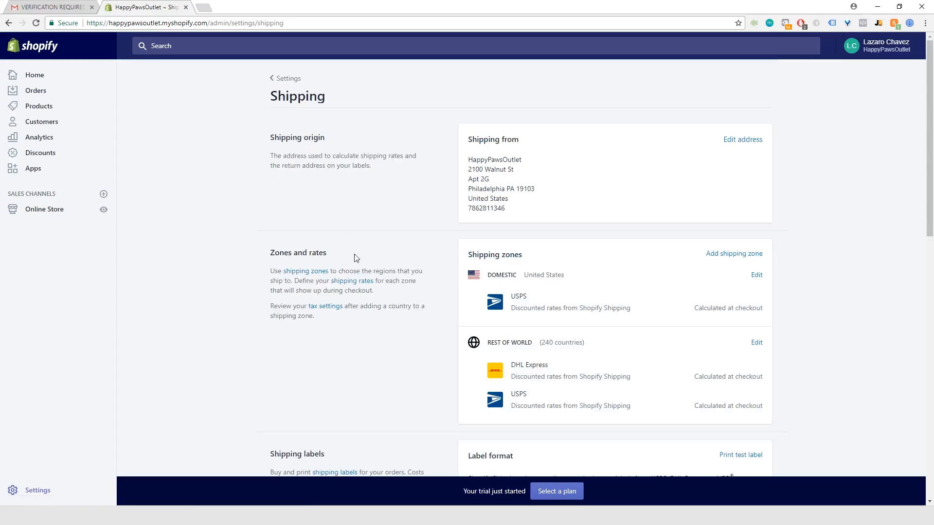
Set the empty weight of the default Sample box package to 0 lb and save the package.
scroll(389, 263, "down", 1)
scroll(389, 264, "down", 7)
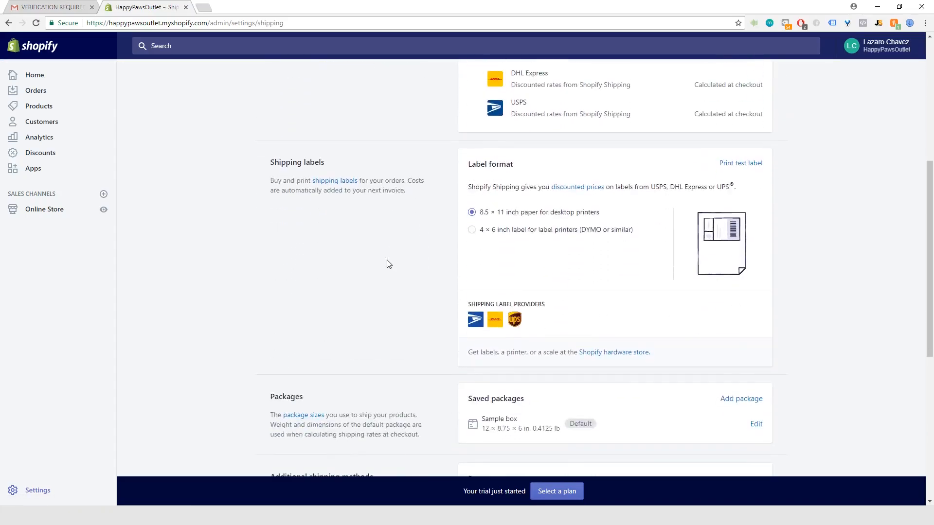
scroll(389, 264, "down", 3)
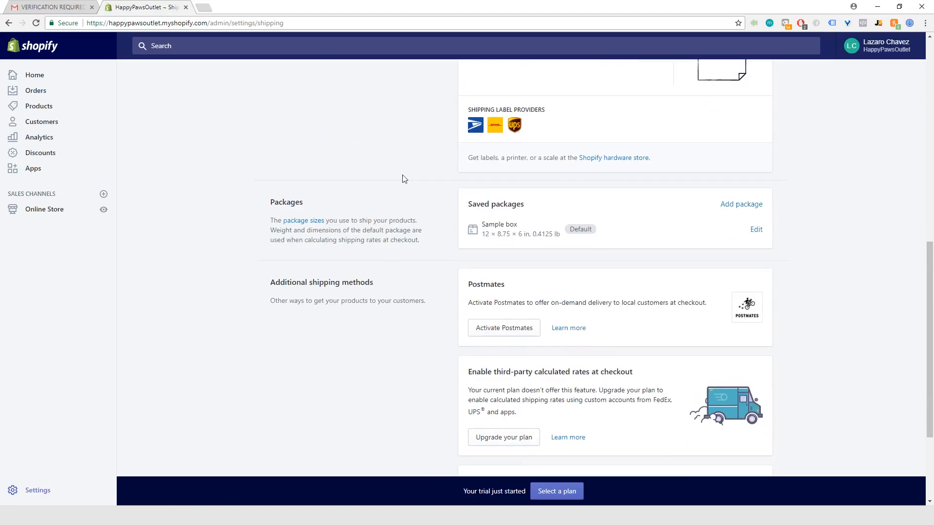
left_click(756, 230)
left_click_drag(547, 307, 484, 302)
type("0")
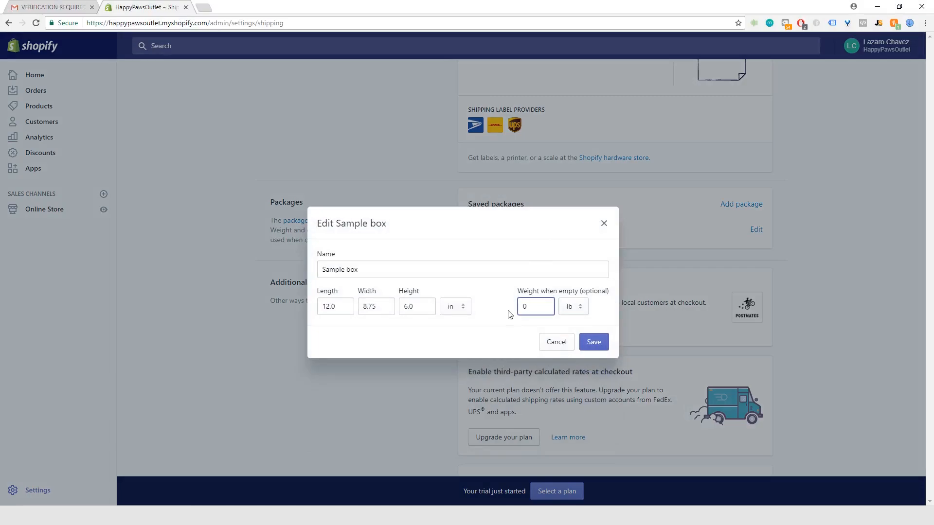
left_click(597, 344)
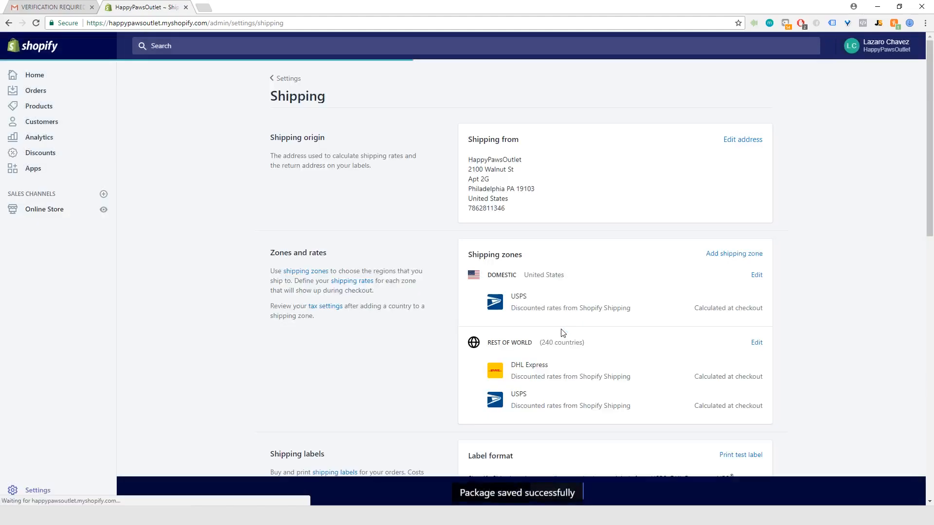
Delete the Domestic shipping zone and its rates from the shipping settings.
scroll(448, 311, "down", 4)
scroll(448, 312, "down", 3)
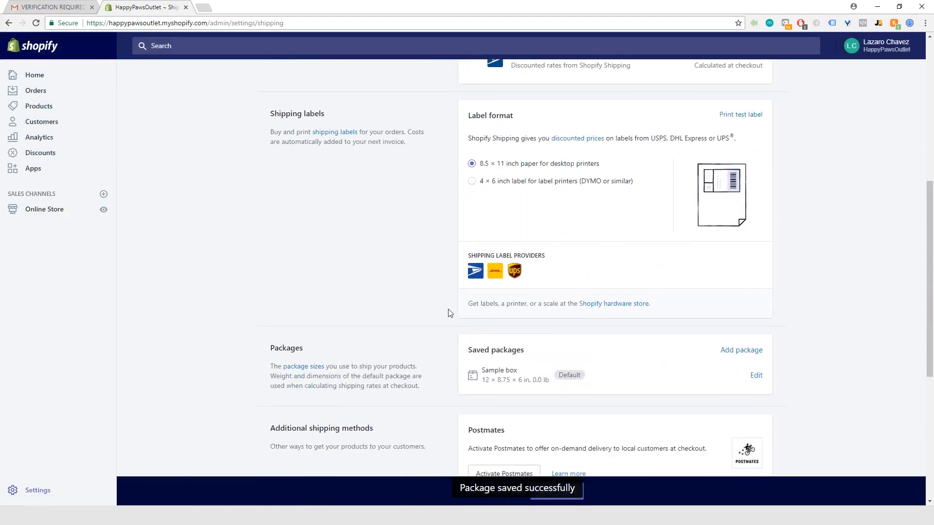
scroll(460, 371, "up", 7)
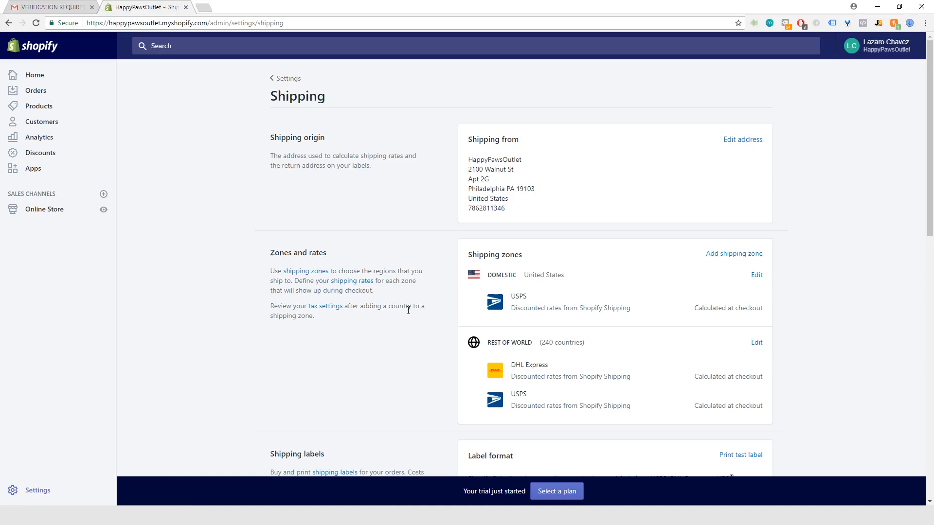
left_click(757, 275)
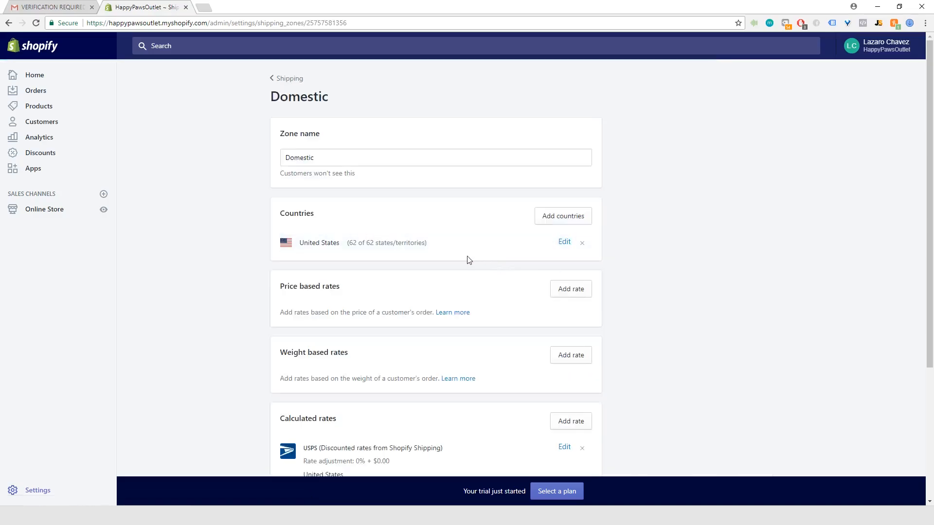
scroll(419, 313, "down", 4)
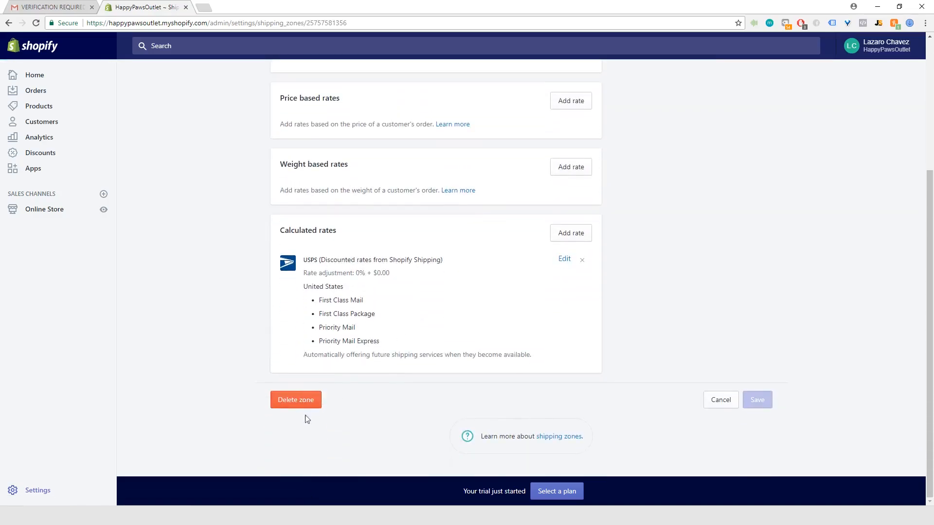
left_click(296, 401)
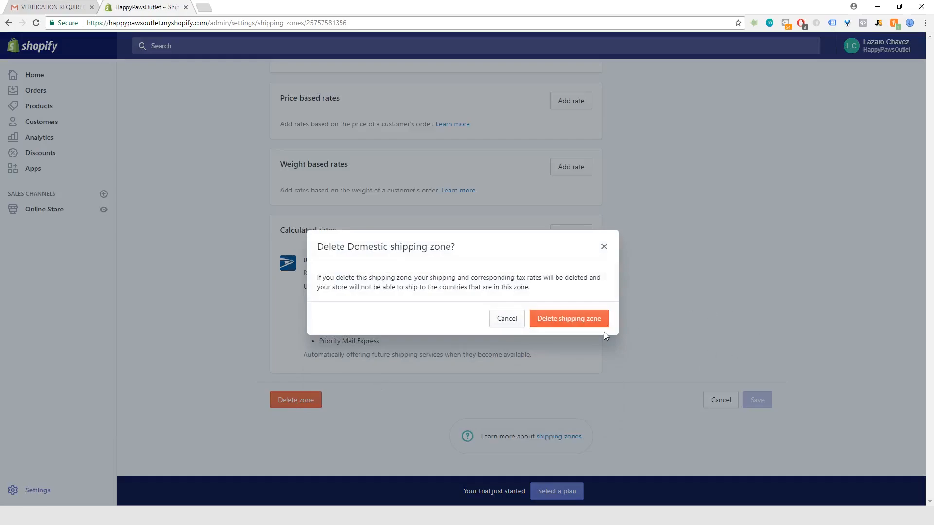
left_click(580, 319)
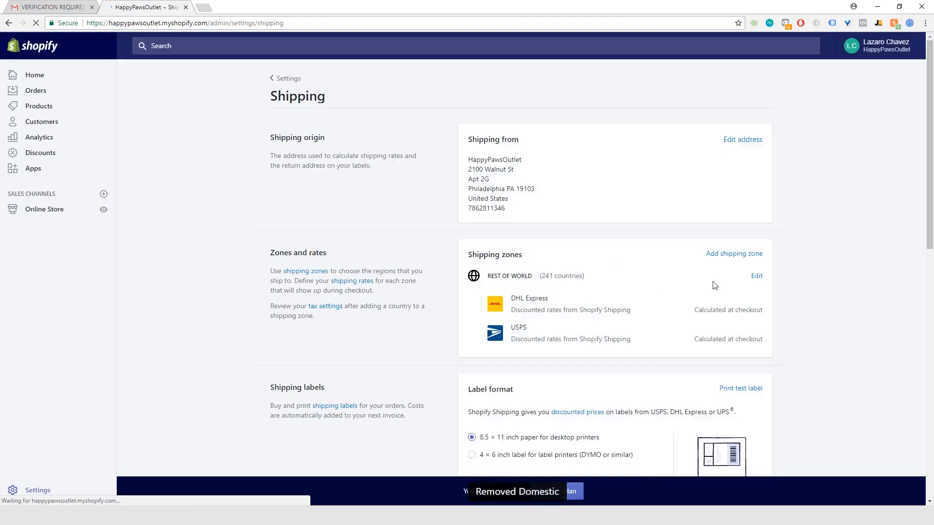
Delete the Rest of world shipping zone along with its calculated USPS and DHL Express rates.
left_click(761, 278)
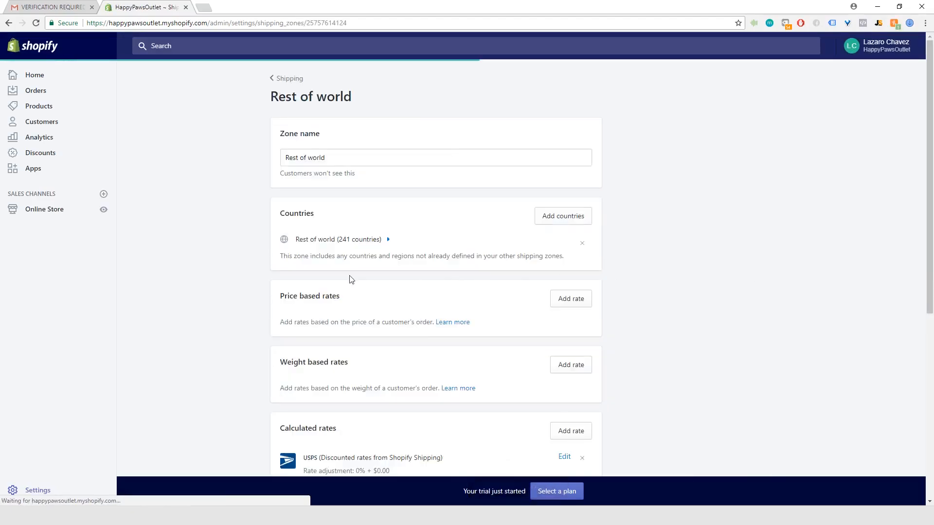
scroll(348, 279, "down", 5)
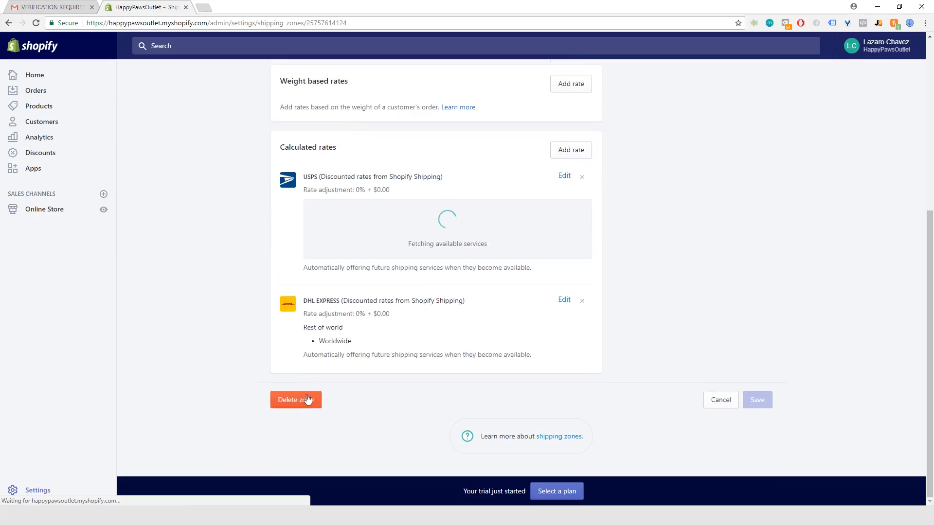
left_click(280, 408)
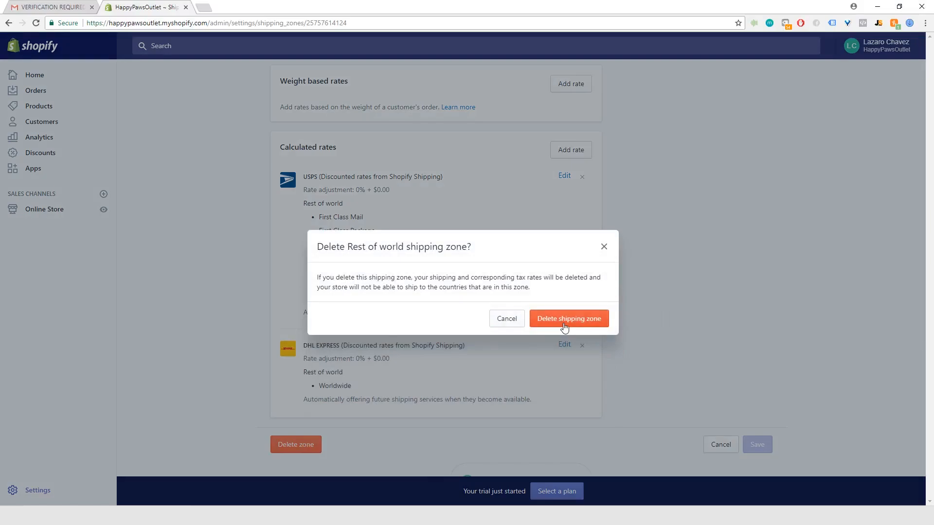
left_click(565, 322)
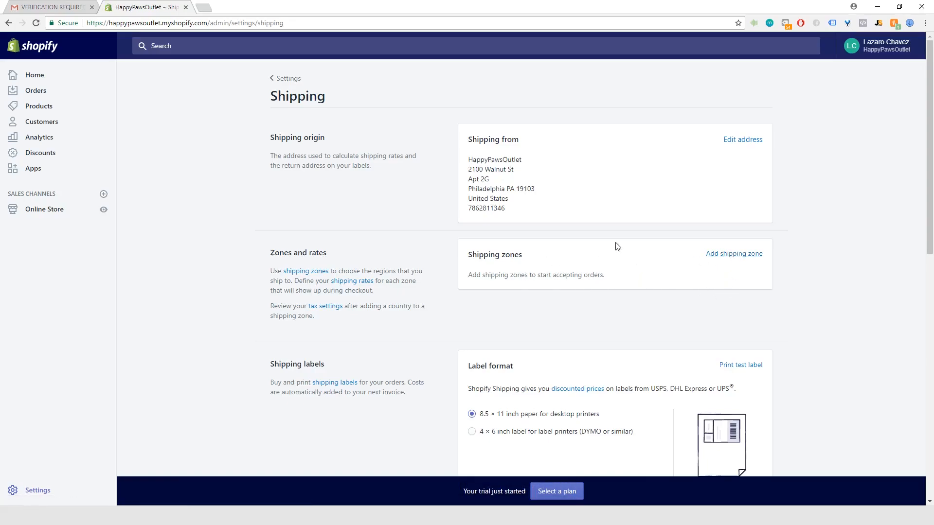
Start a new shipping zone and name it "Whole World".
left_click(723, 258)
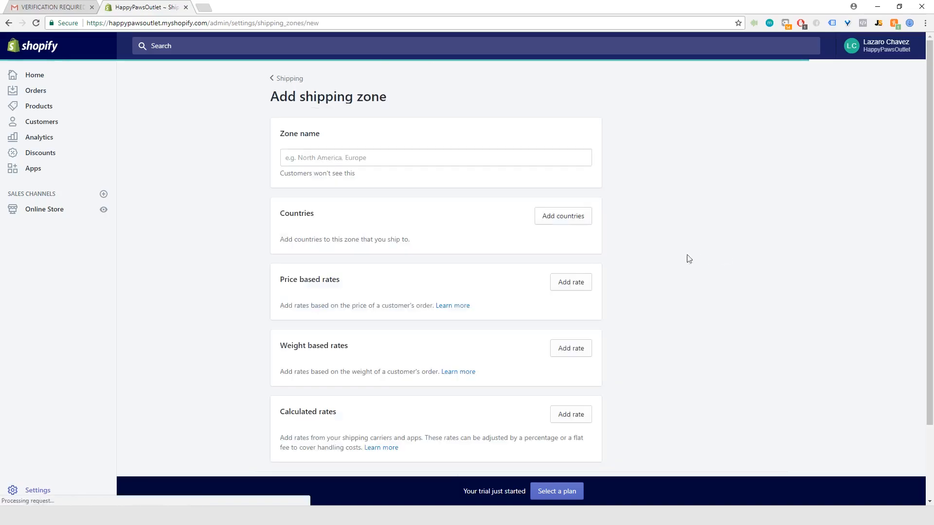
left_click(350, 157)
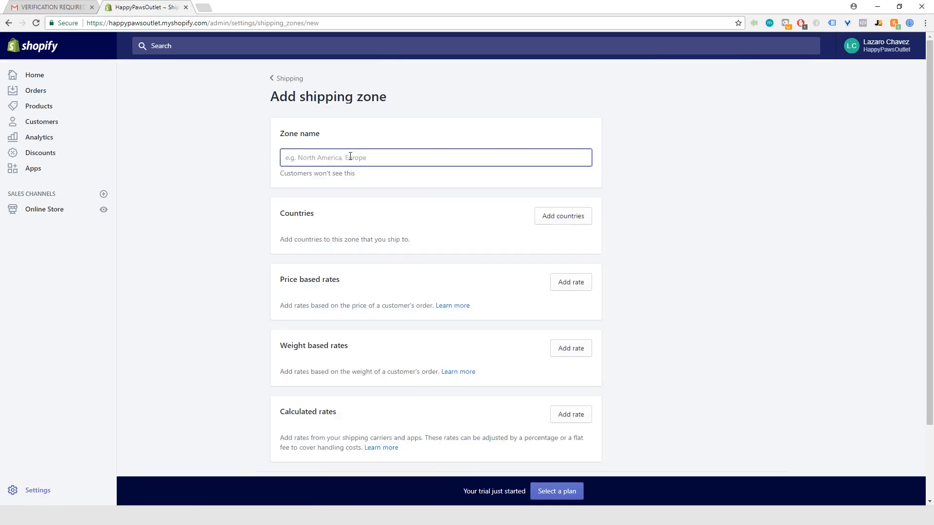
type("Whole ")
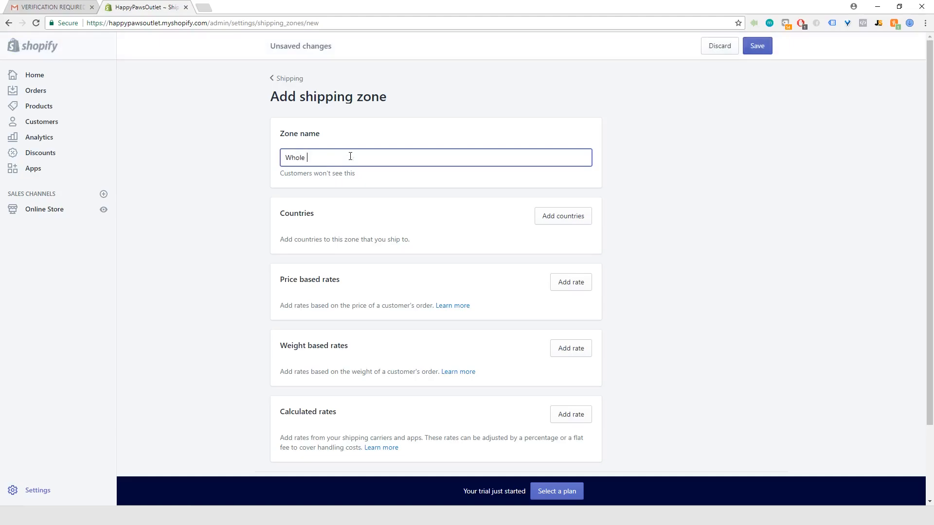
type("World")
left_click(216, 202)
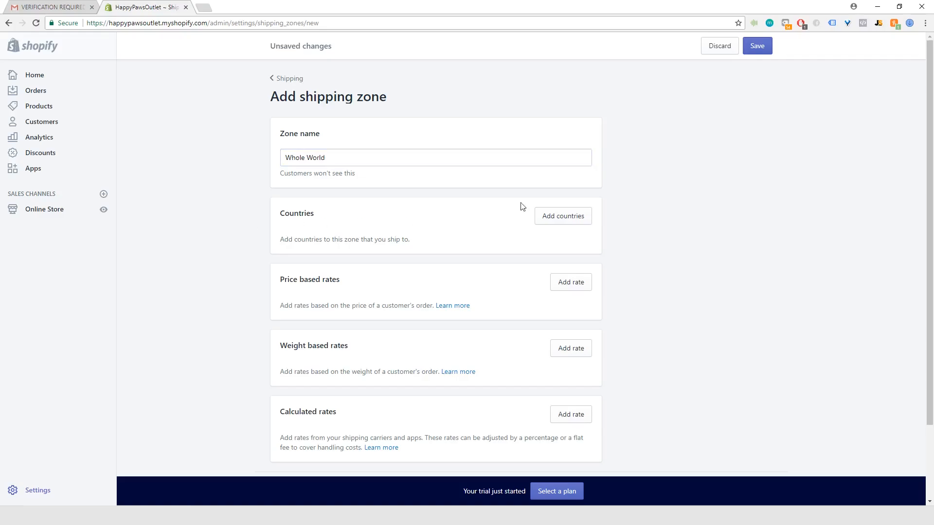
Add the Rest of world country group to the Whole World shipping zone.
left_click(560, 219)
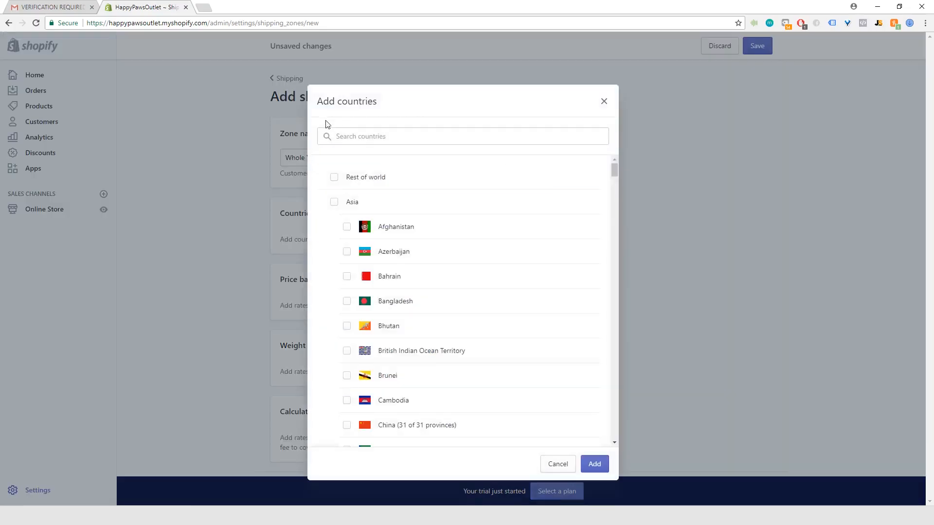
left_click(334, 178)
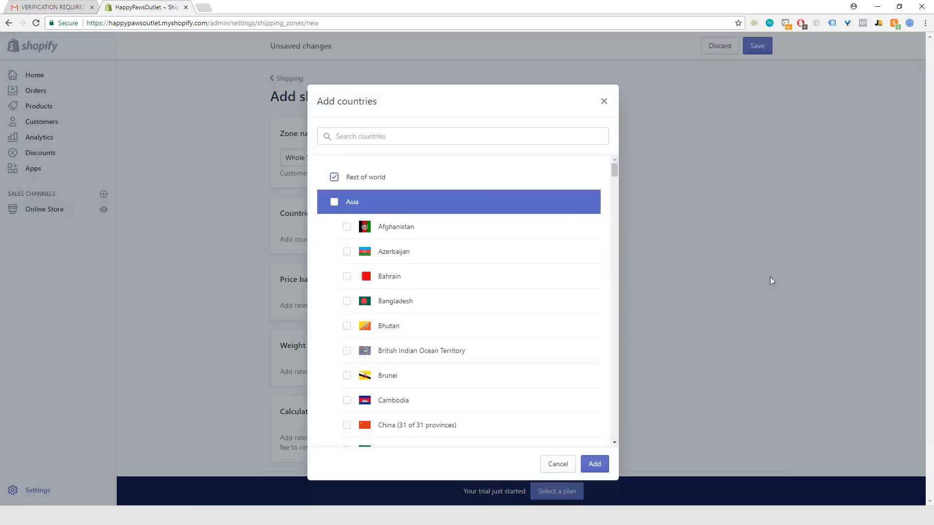
left_click(593, 466)
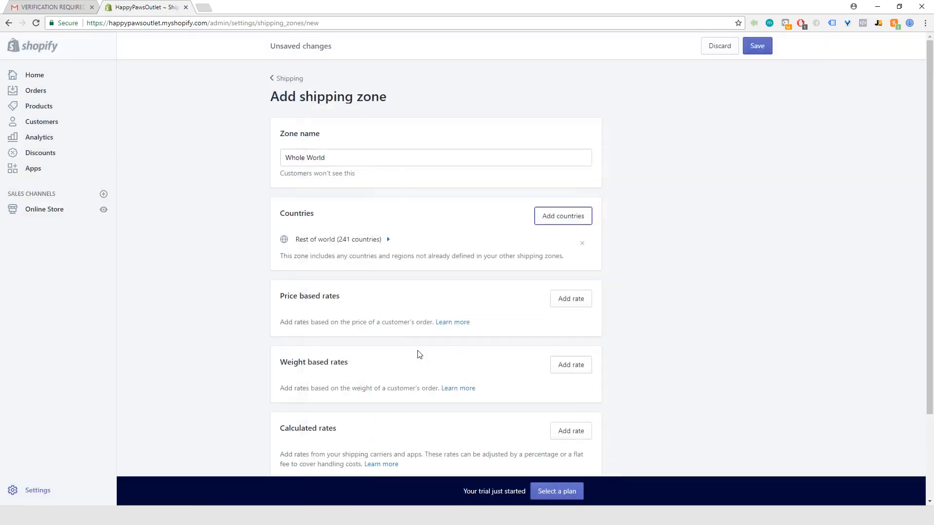
Start a weight based rate in the Whole World zone and name it "Free Shipping".
scroll(392, 290, "down", 1)
scroll(392, 291, "down", 2)
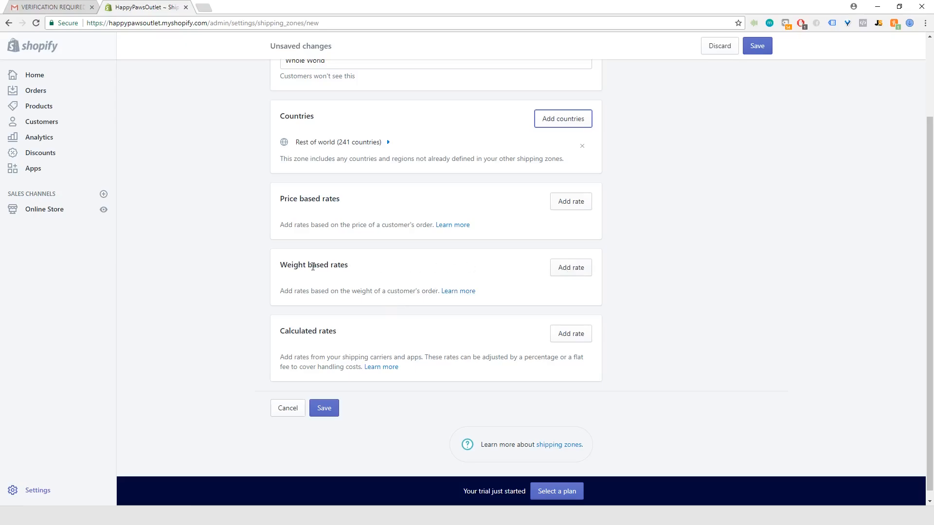
left_click(573, 268)
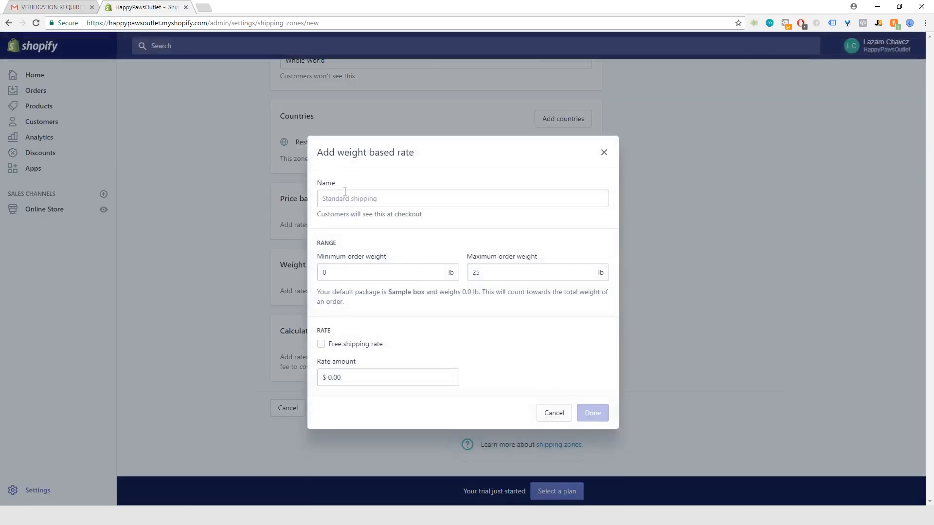
left_click(363, 198)
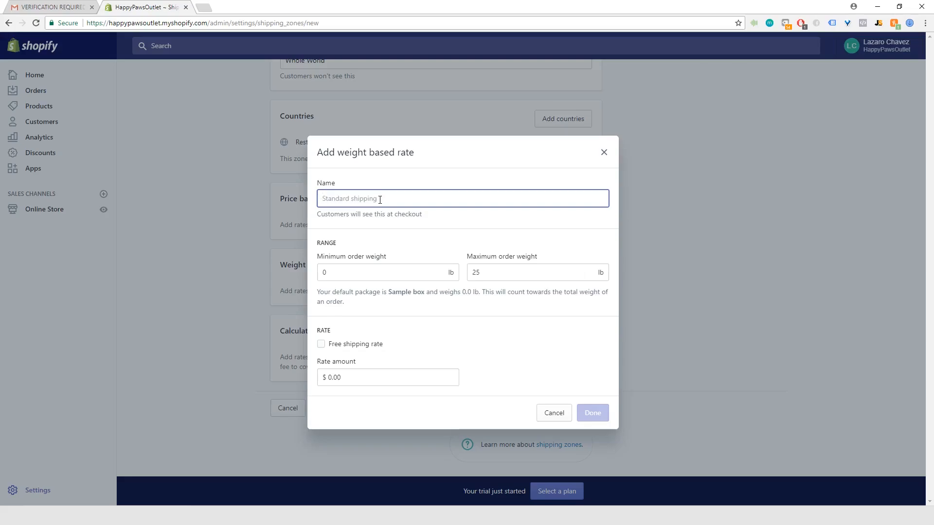
type("F")
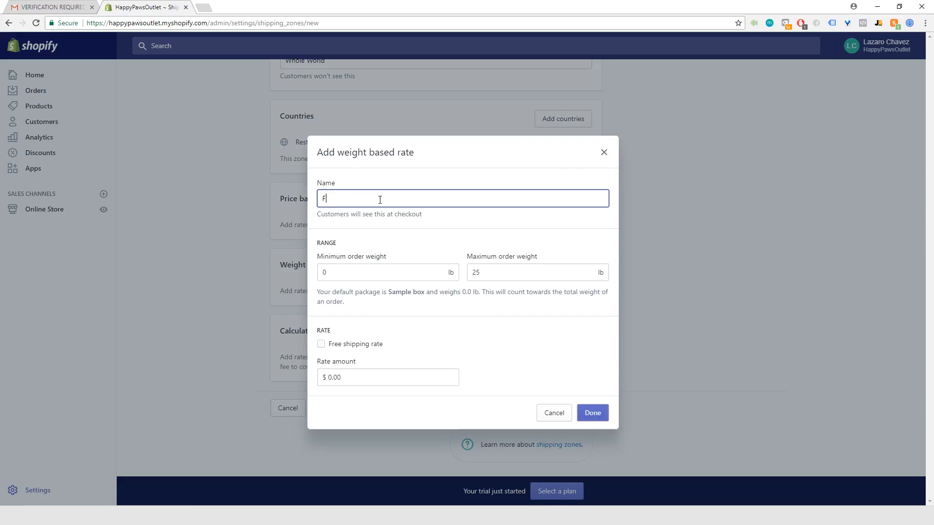
type("ree Shipping")
Set the Free Shipping rate's maximum order weight to 0 lb, mark it as a free shipping rate and add it to the zone.
left_click(487, 268)
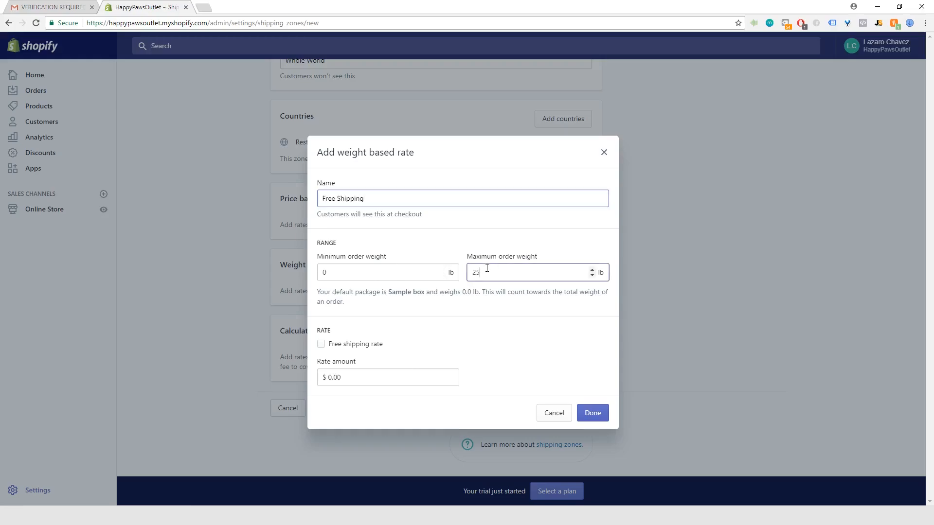
double_click(487, 268)
type("0")
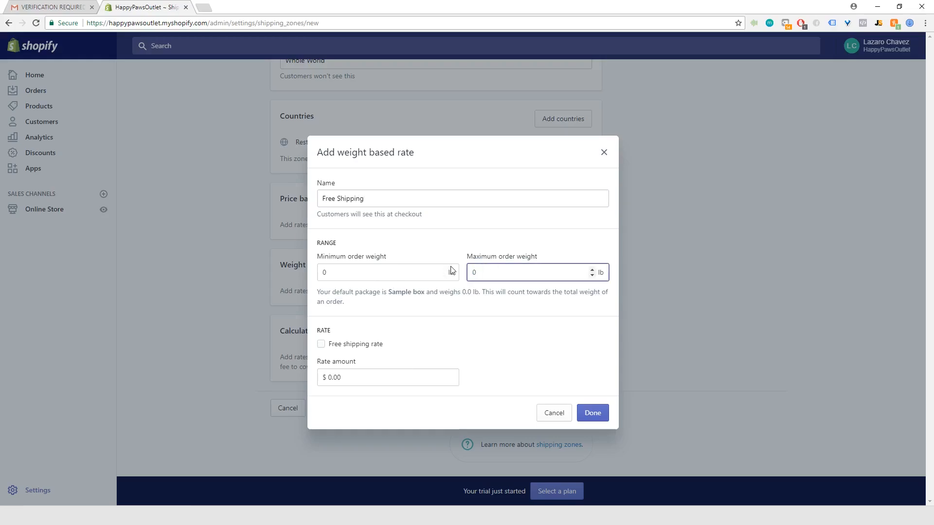
left_click(489, 319)
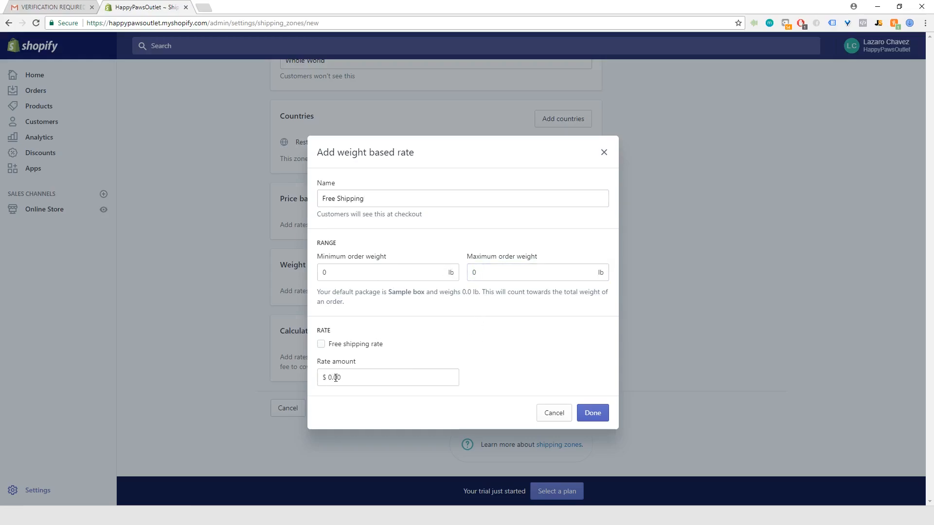
left_click(322, 345)
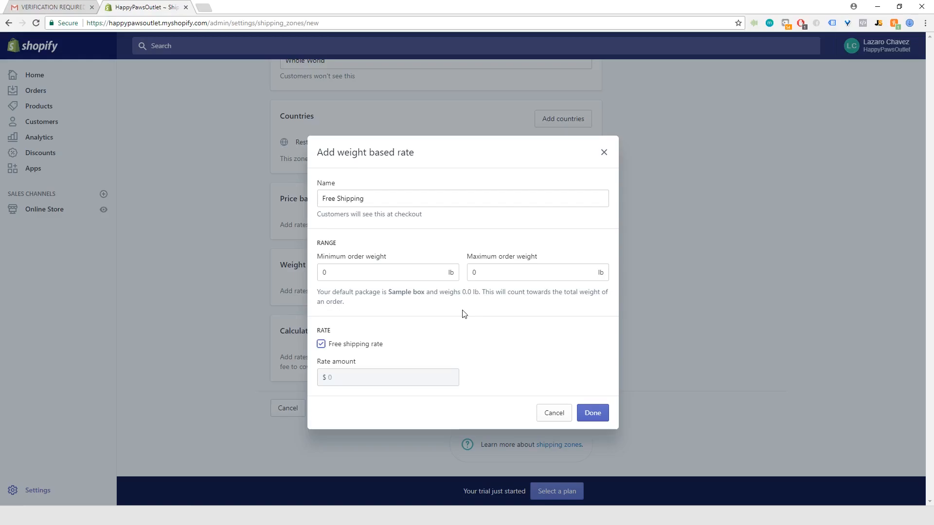
left_click(591, 414)
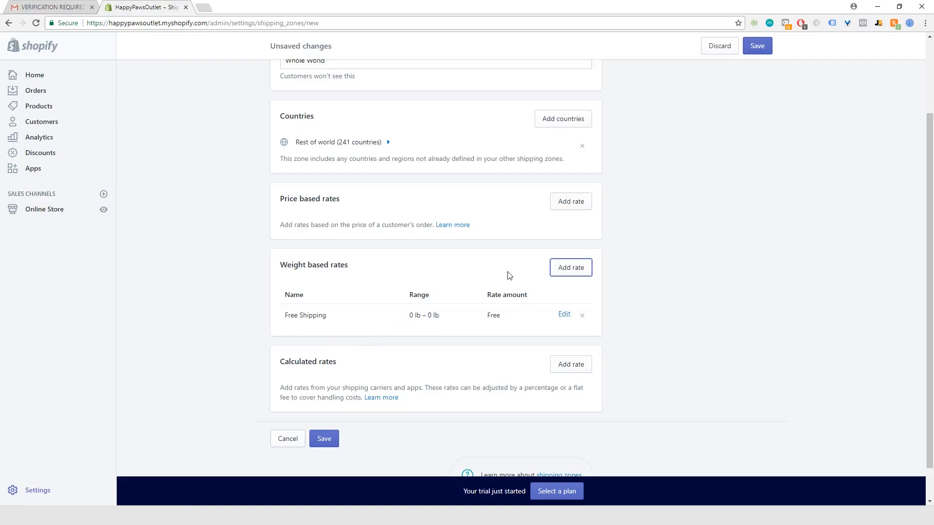
Start a second weight based rate for the zone and name it "Standard Shipping".
left_click(574, 267)
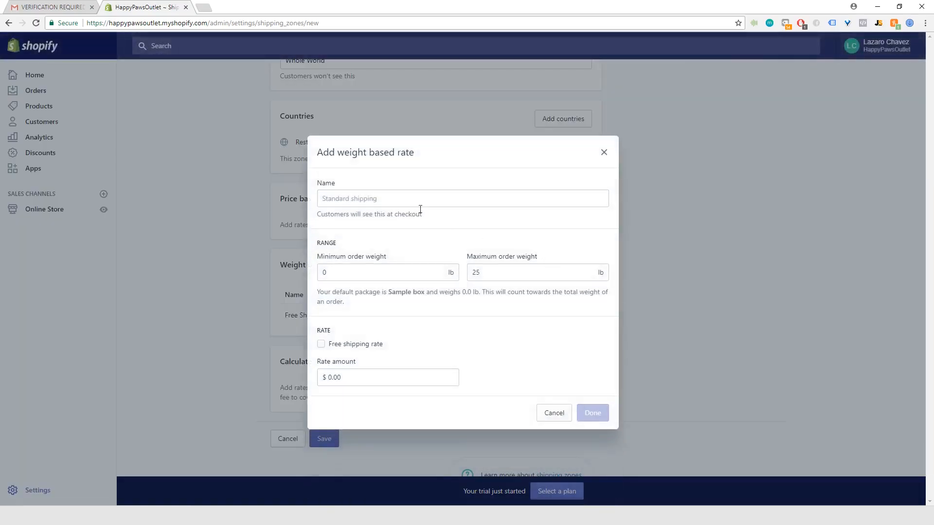
left_click(412, 196)
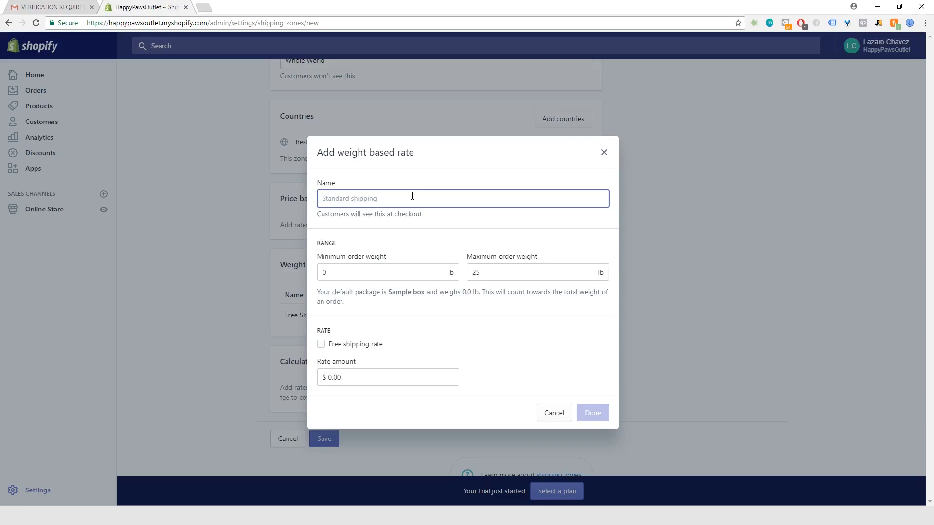
type("Standard ")
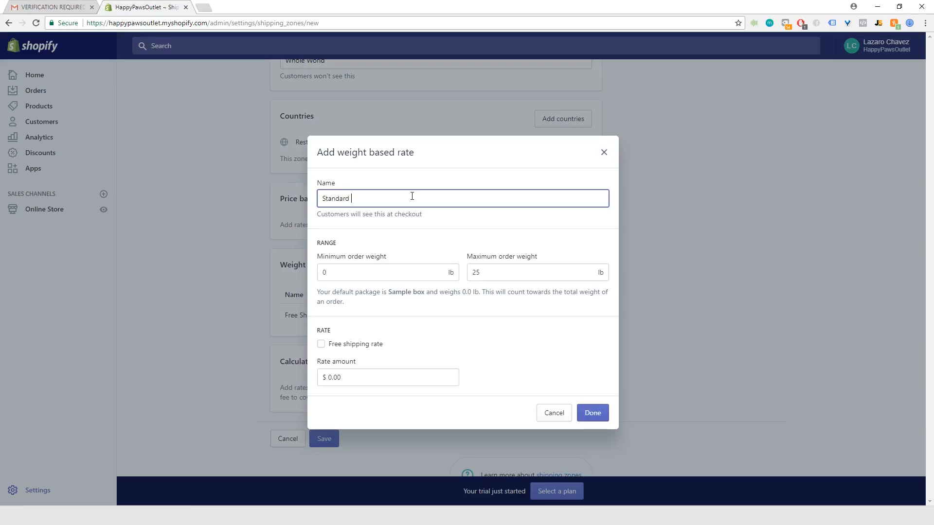
type("Shipping")
Set both the minimum and maximum order weight of the Standard Shipping rate to 5 lb, leaving it not marked as free shipping.
left_click(349, 271)
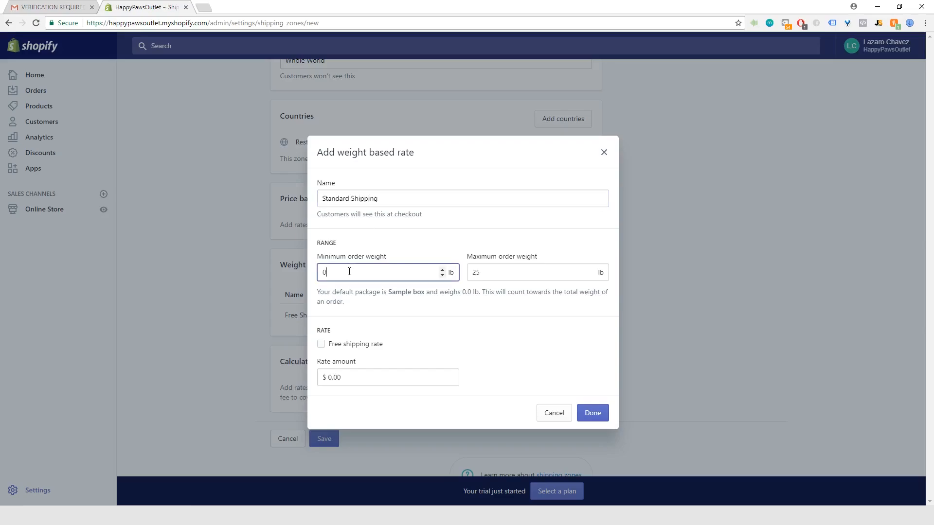
left_click_drag(346, 271, 300, 269)
left_click(501, 271)
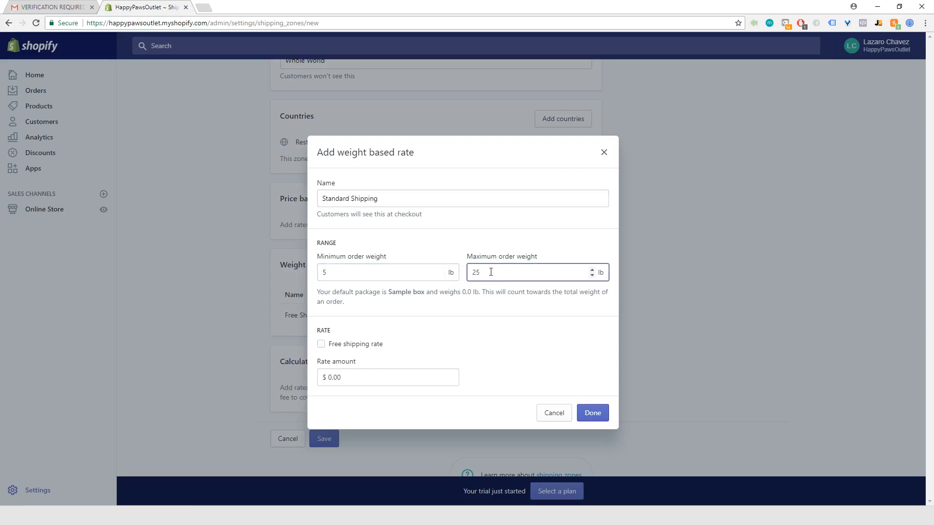
left_click_drag(491, 272, 457, 274)
type("5")
key("Tab")
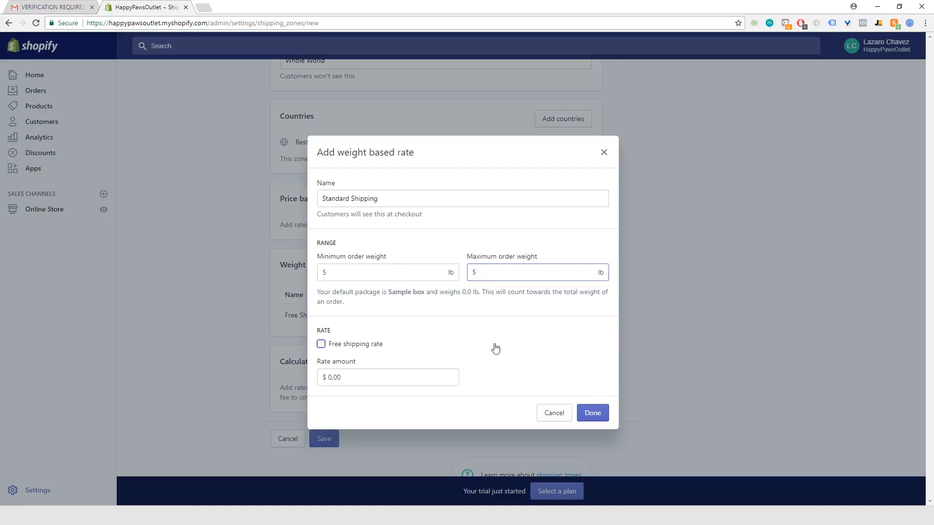
key("space")
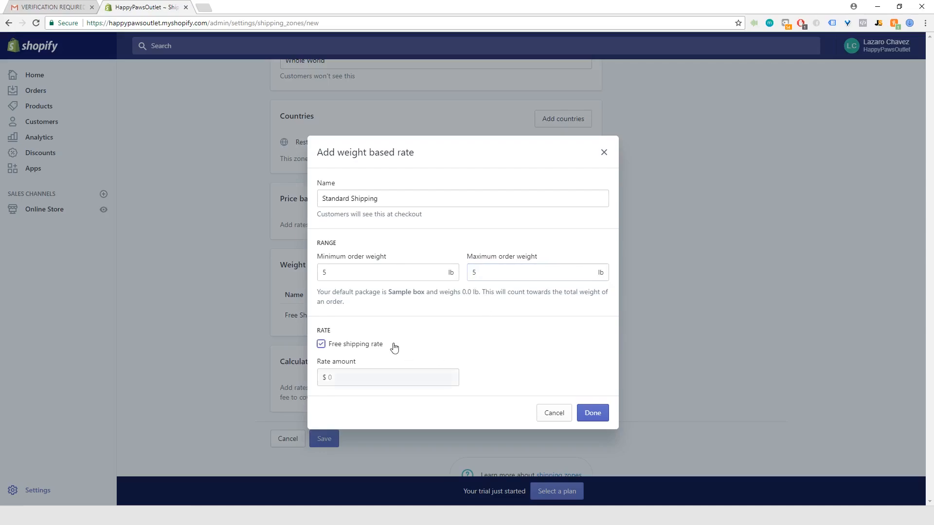
left_click(321, 344)
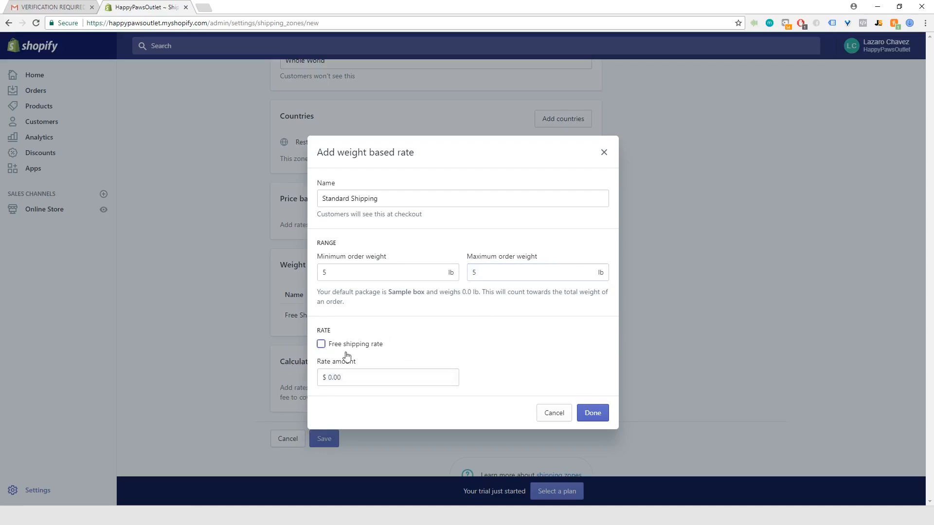
Set the 5 lb Standard Shipping rate amount to $5.00 and add the rate to the zone.
left_click(330, 378)
key("BackSpace")
key("BackSpace")
type("5")
left_click(382, 360)
left_click(594, 414)
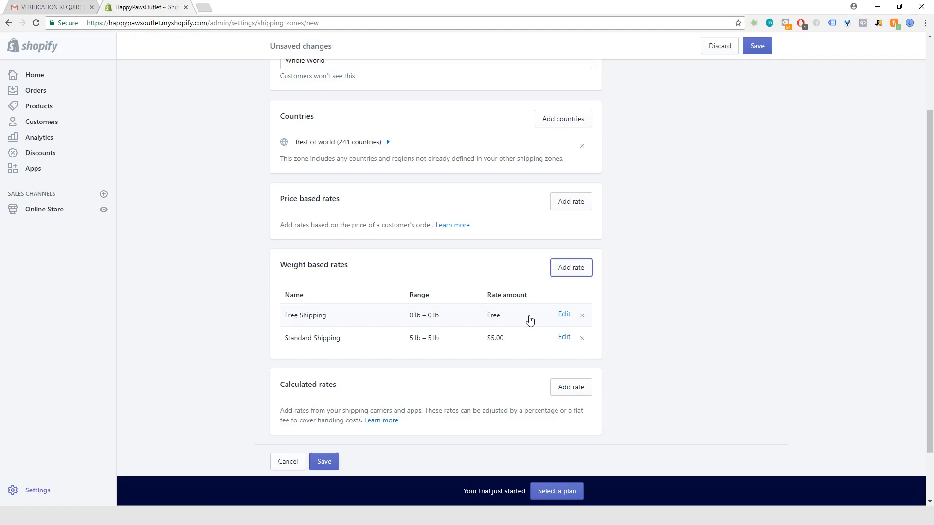
Start a third weight based rate for the zone and name it "Standard Shipping".
left_click(578, 269)
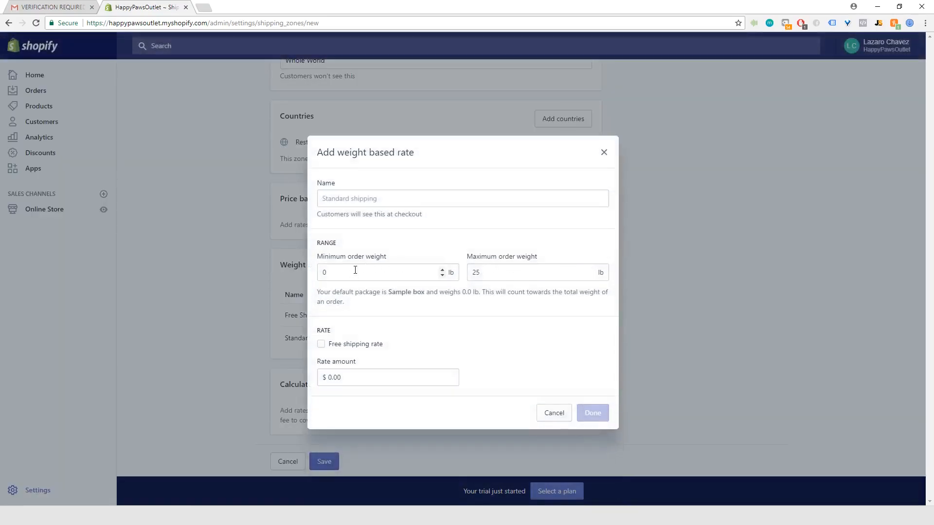
left_click(368, 201)
type("Stand")
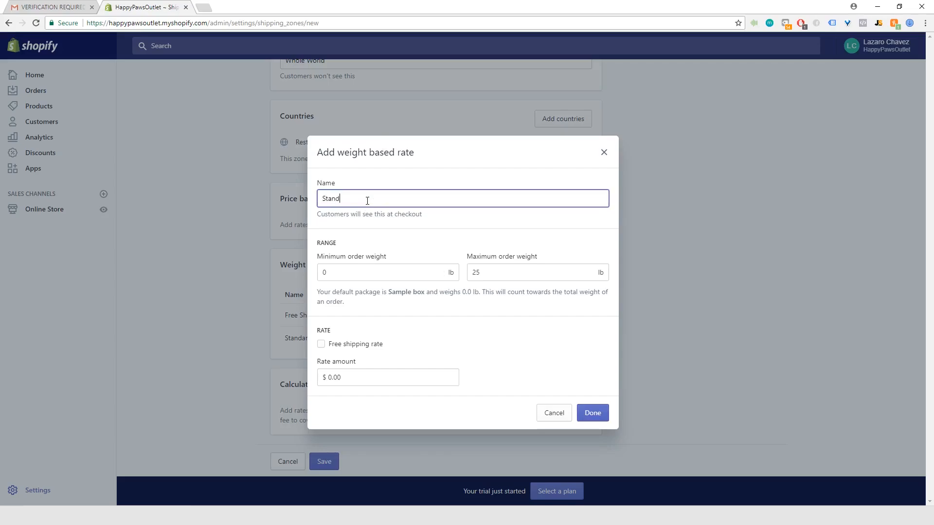
type("ard Shipping")
Set the new Standard Shipping rate's minimum and maximum order weight to 10 lb.
left_click(354, 271)
double_click(348, 271)
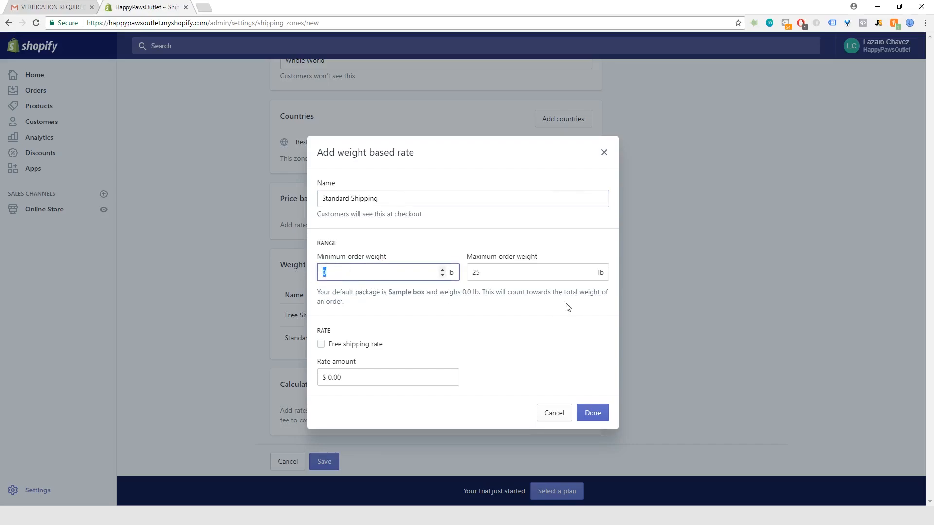
type("10")
key("Tab")
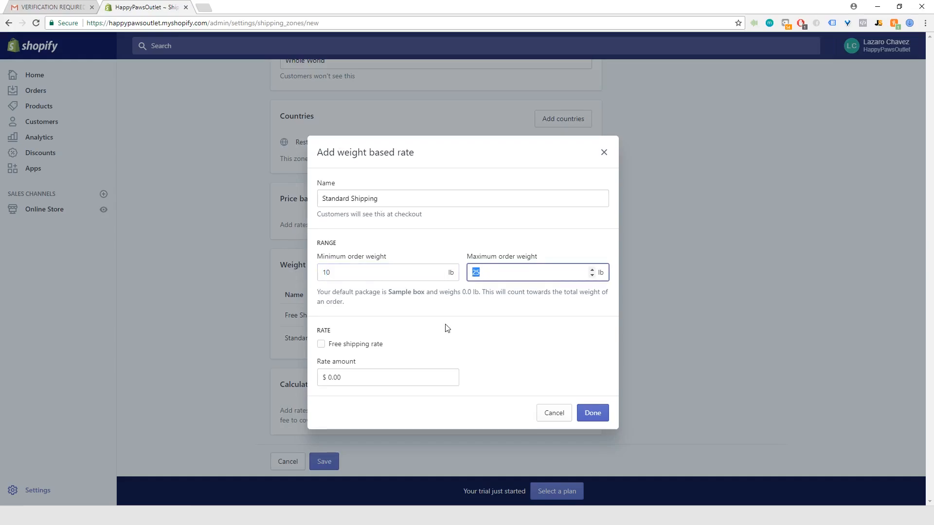
type("10")
left_click(451, 309)
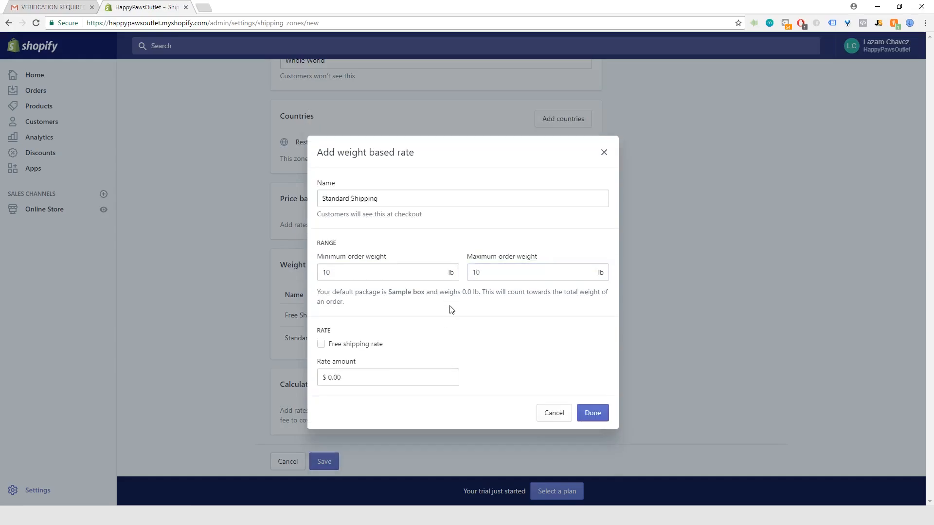
Set the 10 lb Standard Shipping rate amount to $10.00 and add the rate to the zone.
left_click(331, 379)
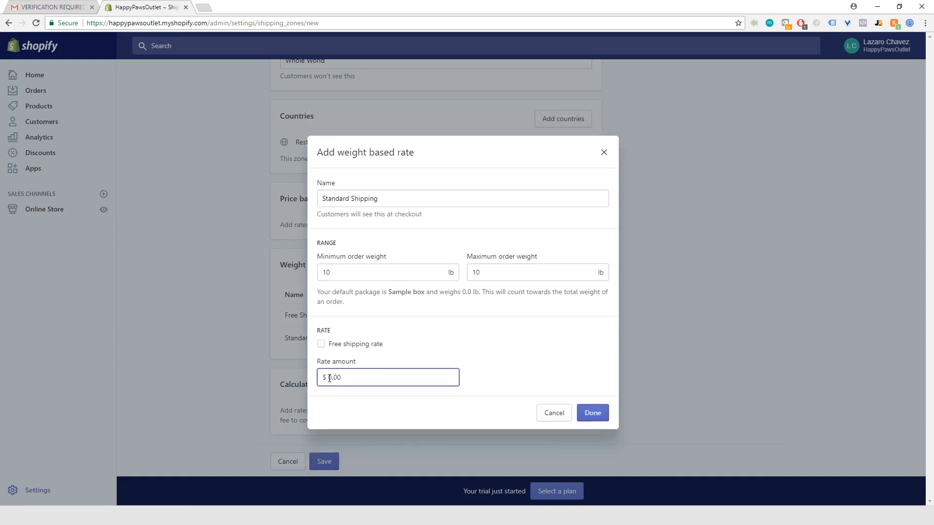
type("10")
left_click(428, 350)
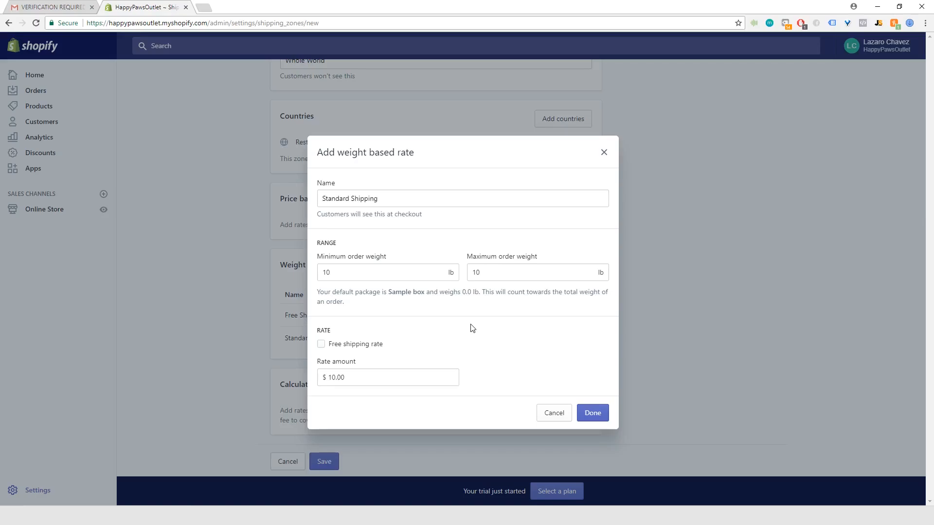
left_click(595, 416)
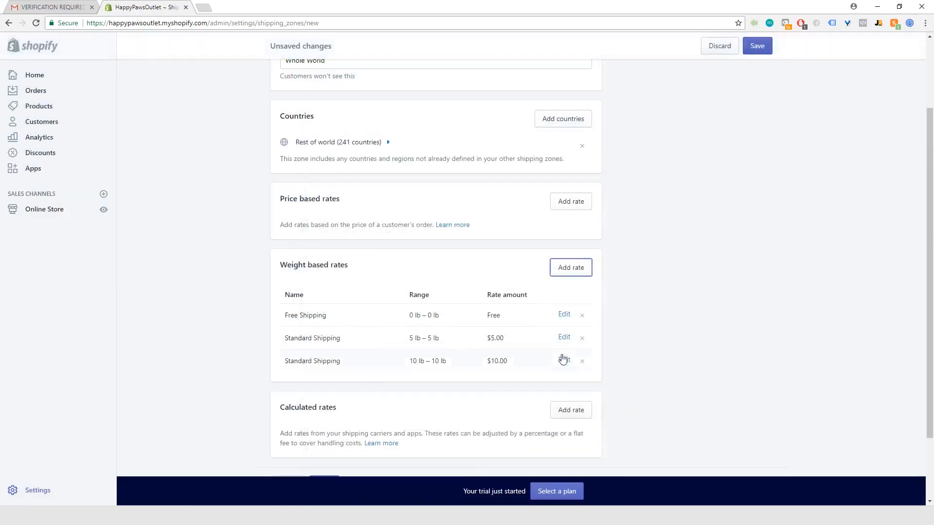
Start a fourth weight based rate for the zone and name it "Standard Shipping".
left_click(571, 268)
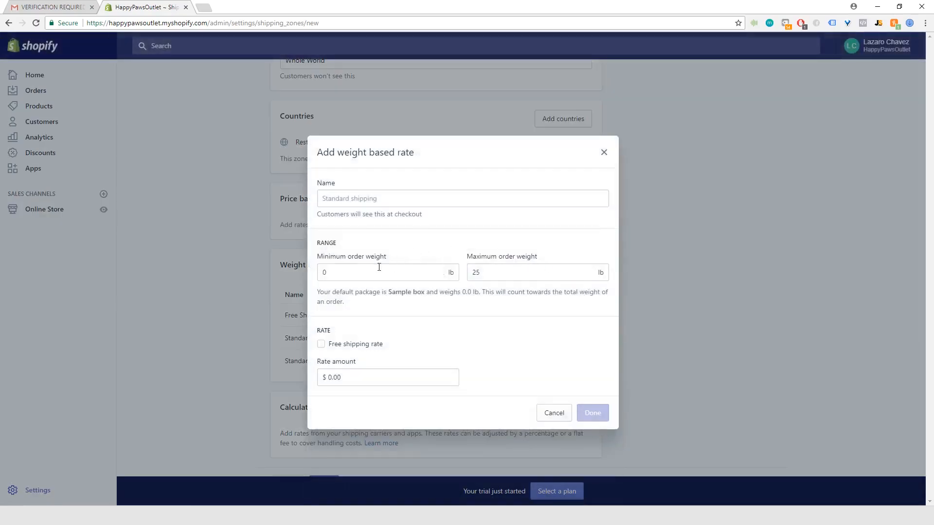
left_click(373, 196)
type("Stan")
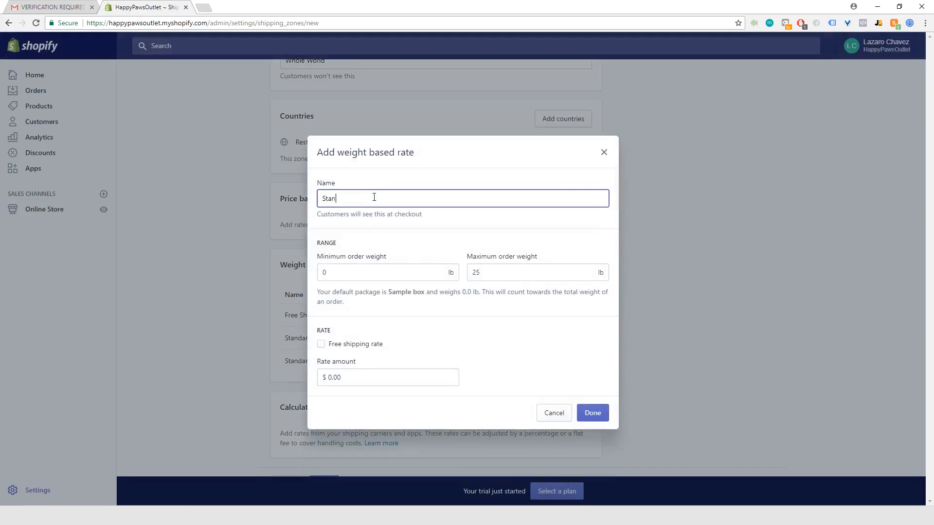
type("dard Shipping")
Set the new Standard Shipping rate's minimum and maximum order weight to 15 lb.
key("Tab")
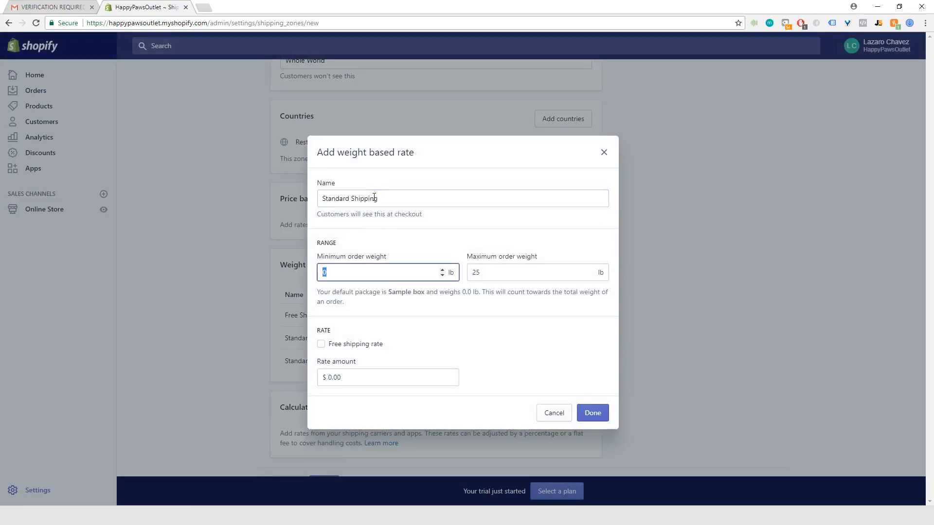
type("15")
key("Tab")
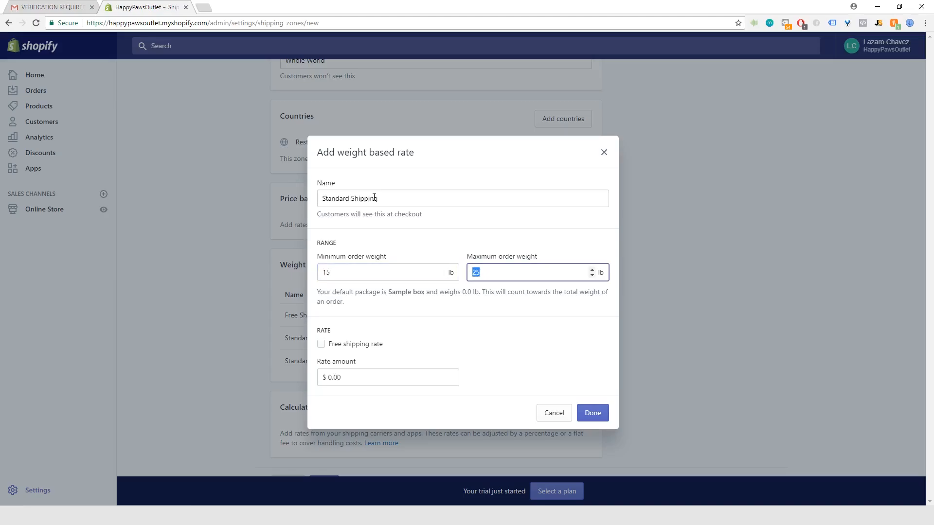
type("15")
Set the 15 lb Standard Shipping rate amount to $15.00 and add the rate to the zone.
key("Tab")
key("Tab")
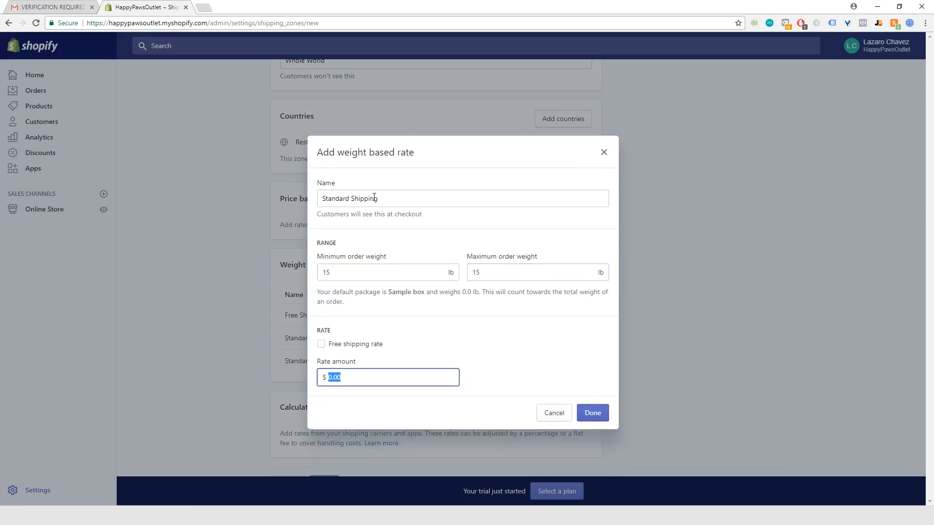
type("15")
left_click(539, 362)
left_click(590, 412)
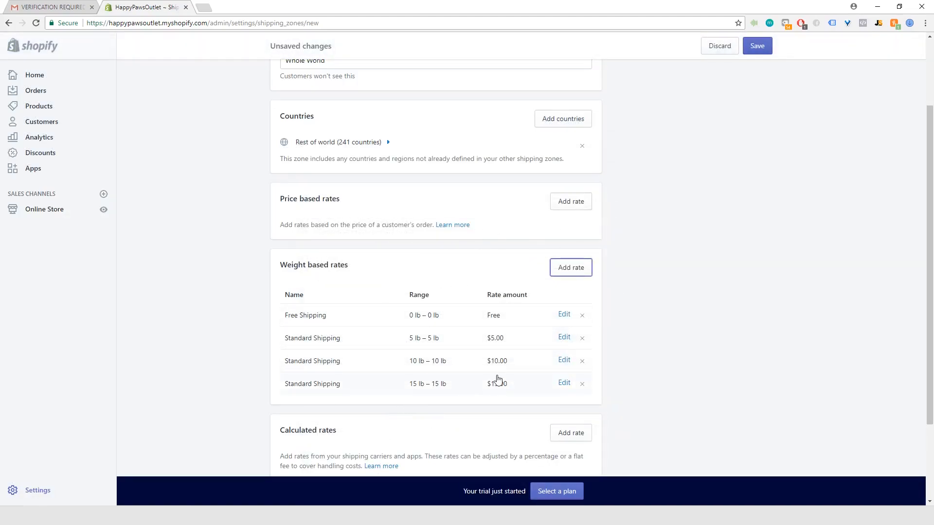
Start a fifth weight based rate for the zone and name it "Standard Shipping".
left_click(563, 271)
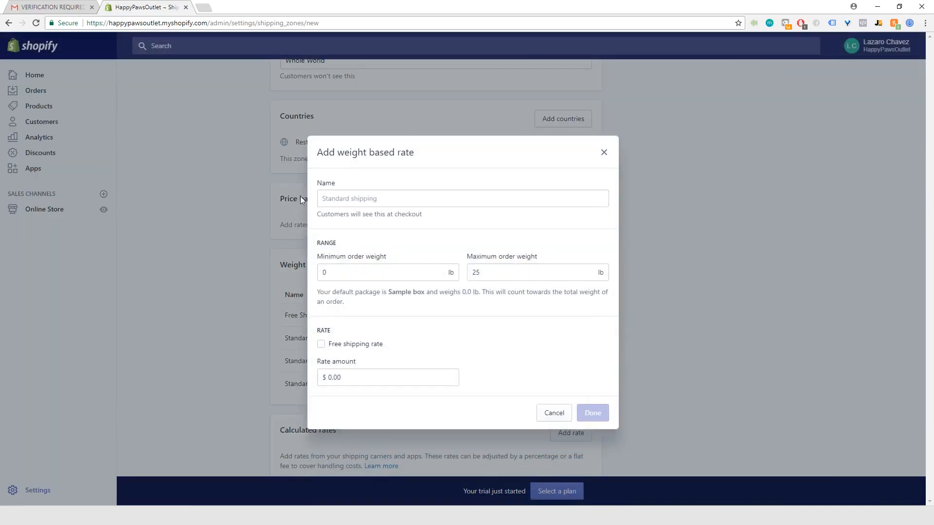
left_click(360, 197)
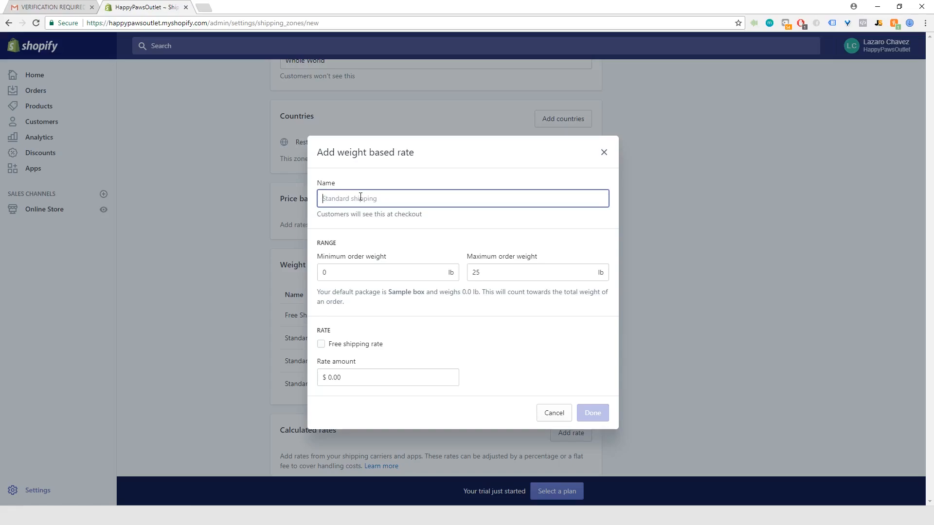
type("Stand")
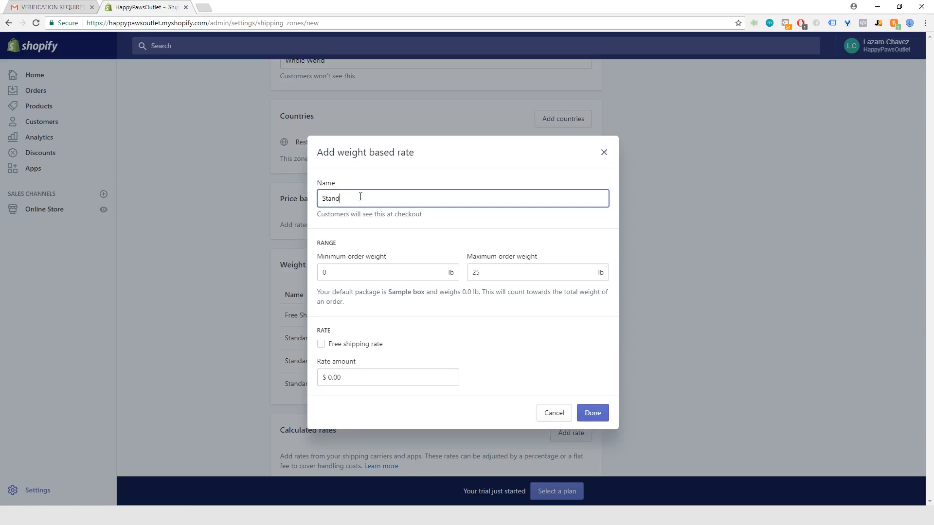
type("ard Shipping")
Set the new Standard Shipping rate's minimum and maximum order weight to 20 lb.
left_click(358, 277)
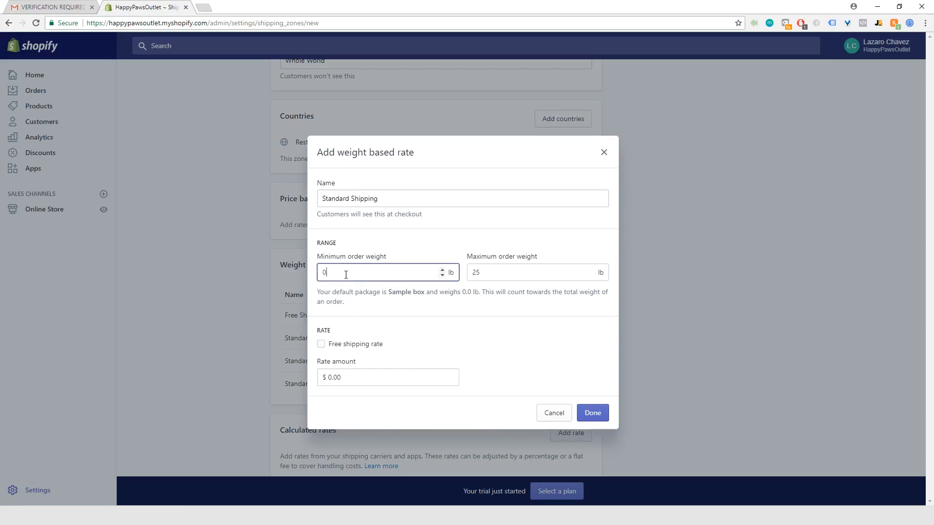
key("BackSpace")
type("20")
key("Tab")
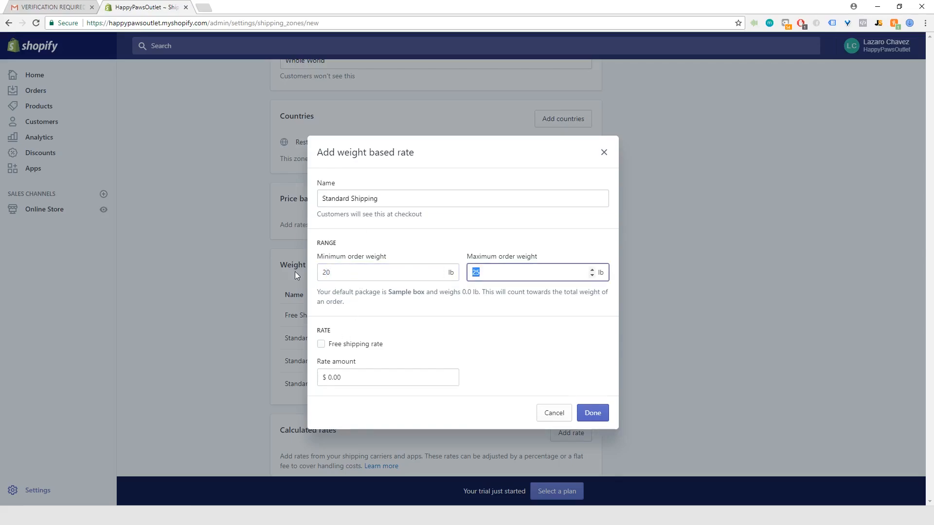
type("20")
Set the 20 lb Standard Shipping rate amount to $20.00 and add the rate to the zone.
left_click(330, 383)
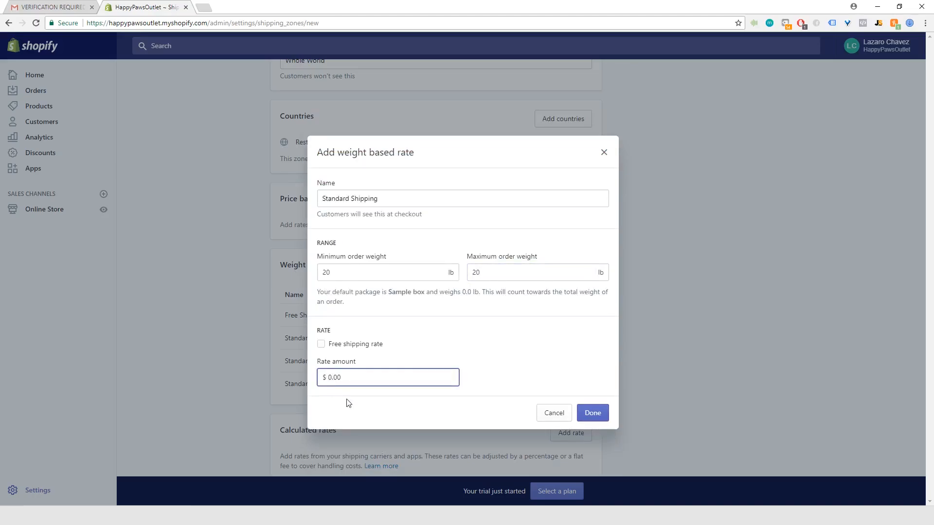
type("2")
left_click(592, 413)
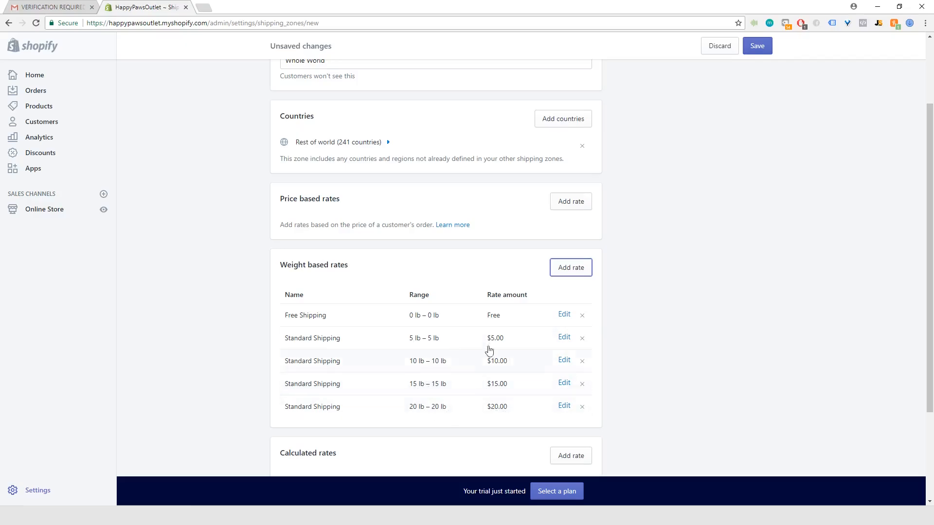
Start another weight based rate for the zone, name it "Super Saver Shipping" and copy that name.
left_click(571, 266)
left_click(410, 197)
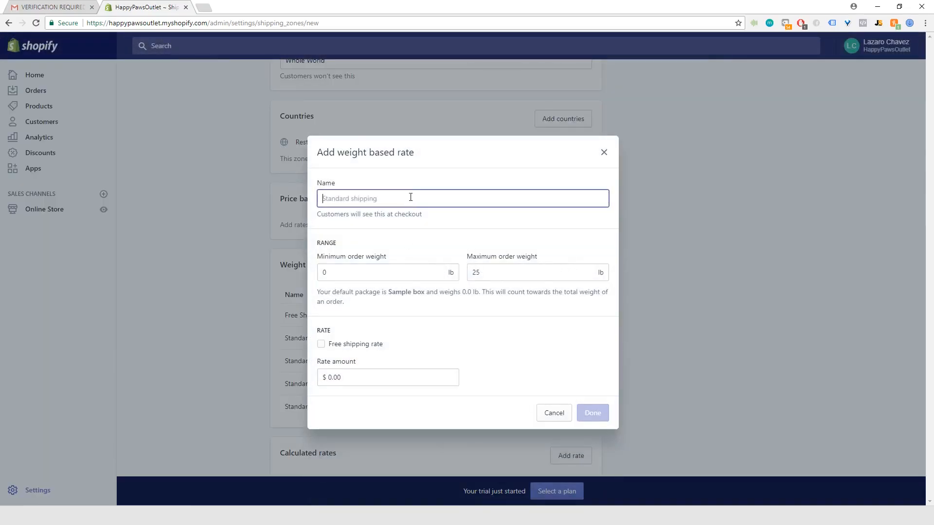
type("Supp")
key("BackSpace")
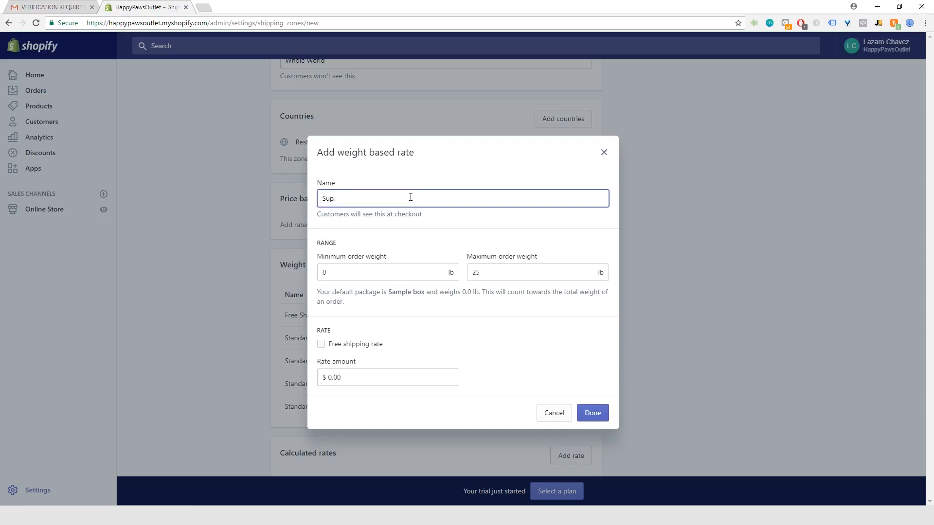
type("er Saver Shi")
type("pping")
left_click_drag(405, 197, 307, 203)
key("ctrl+c")
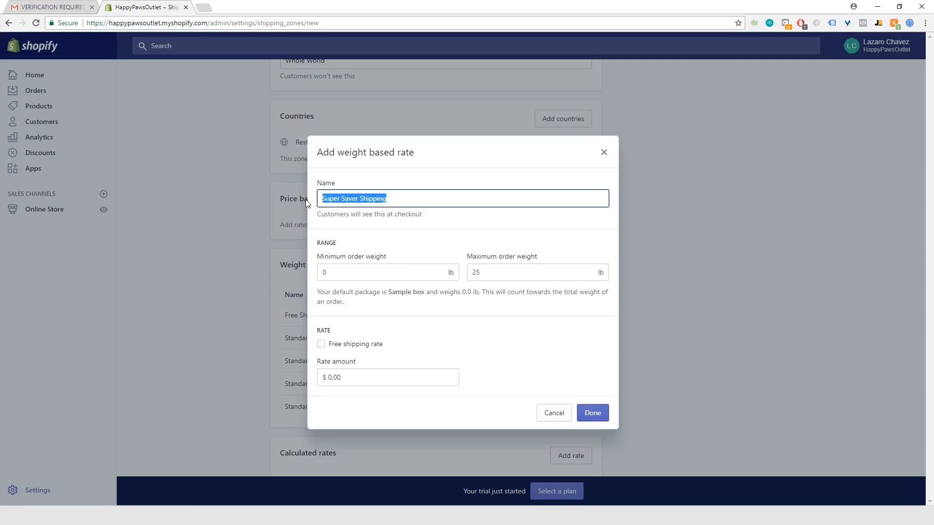
Set the Super Saver Shipping rate's minimum and maximum order weight to 2 lb.
left_click(355, 272)
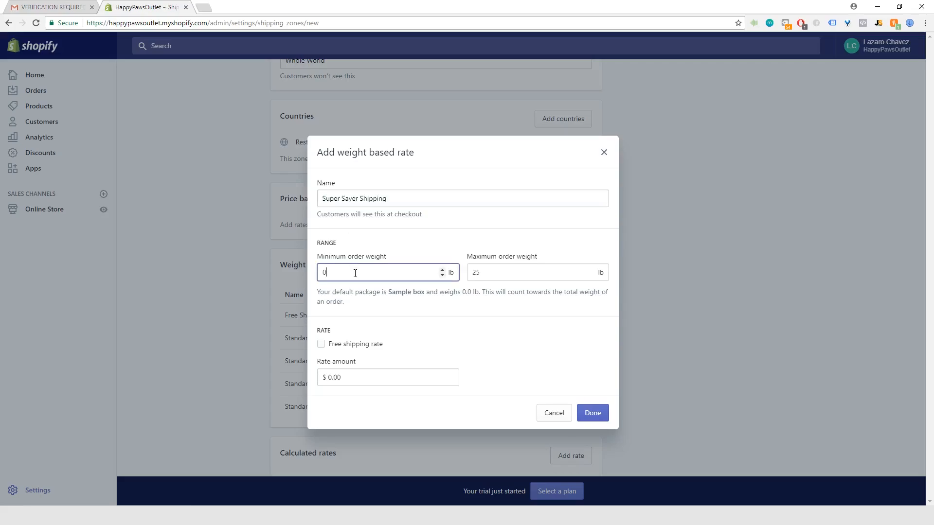
type("2")
key("Tab")
type("2")
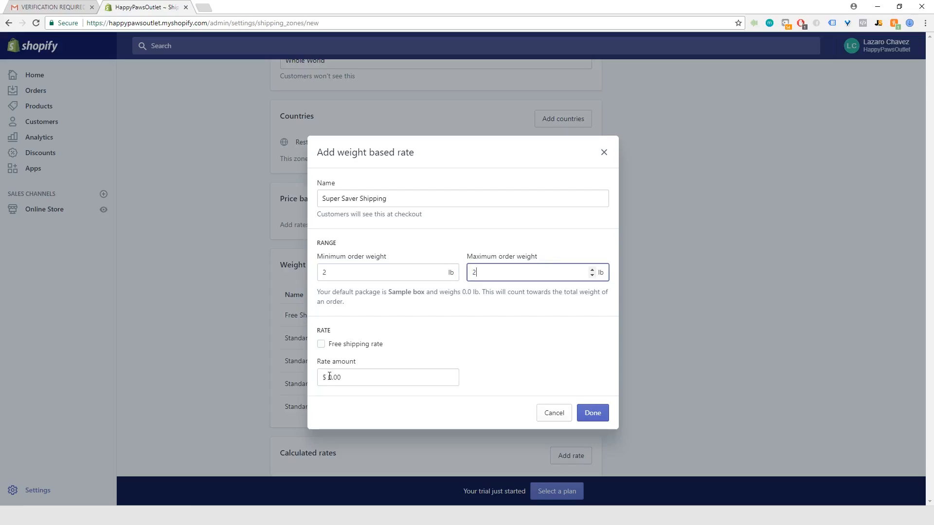
Set the Super Saver Shipping rate amount to $2.00 and add the rate to the zone.
left_click(324, 378)
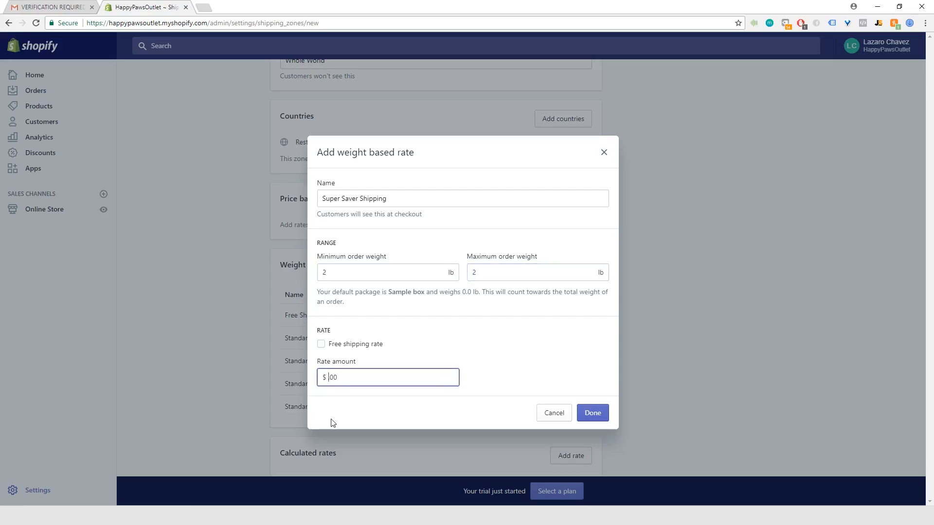
type("2")
left_click(487, 365)
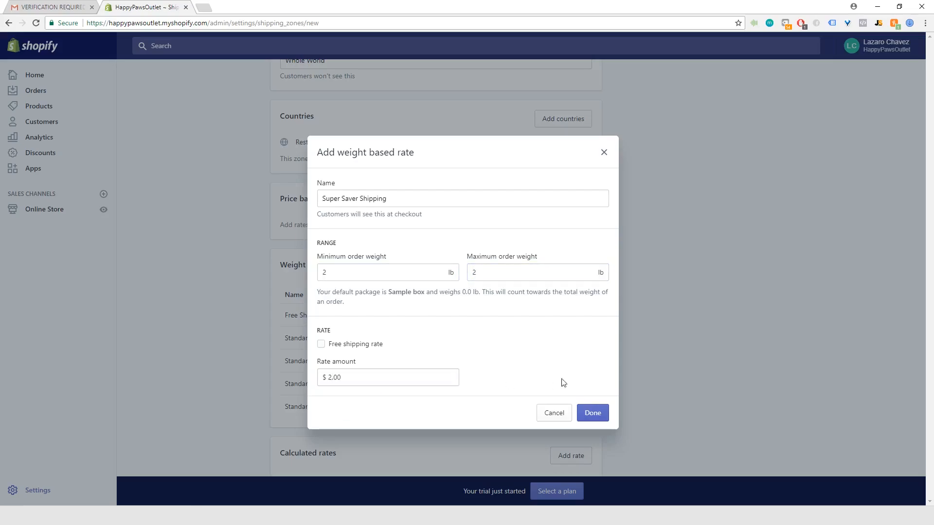
left_click(593, 413)
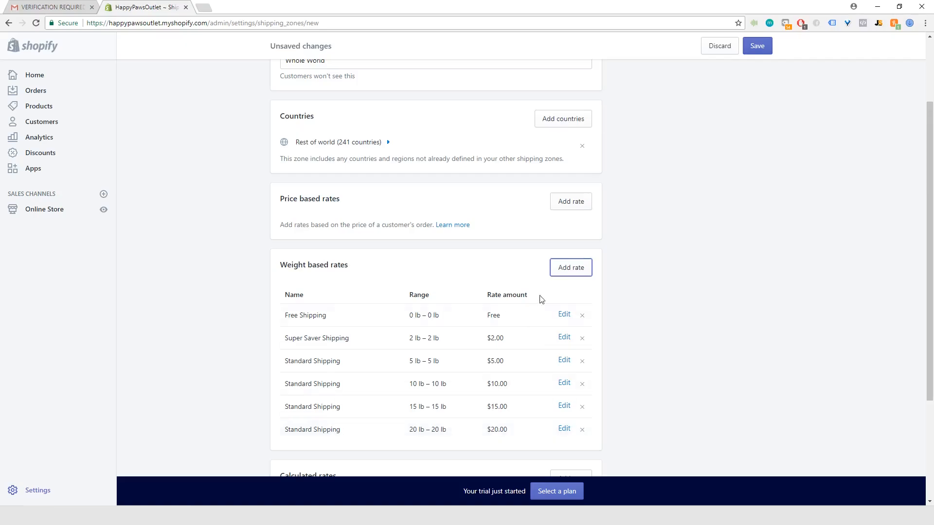
Start another weight based rate for the zone and name it "Super Saver Shipping" using the copied name.
left_click(567, 268)
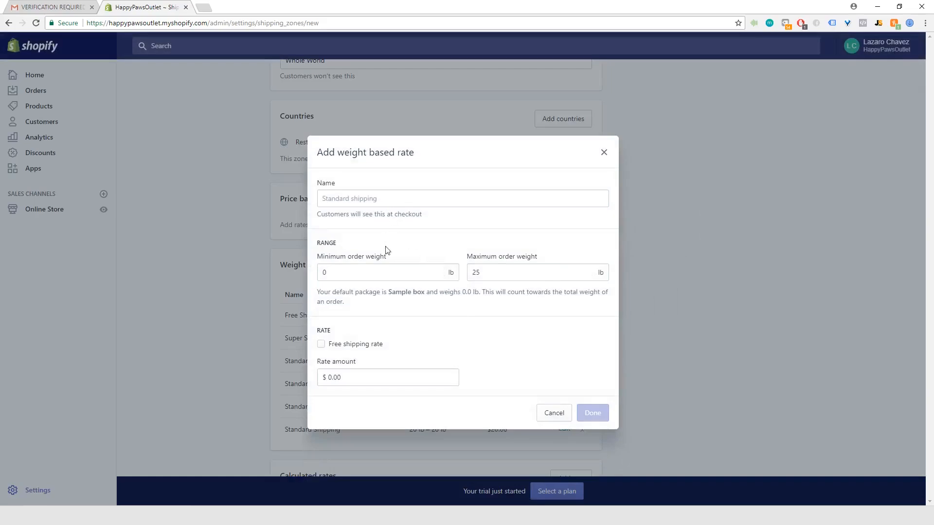
left_click(392, 200)
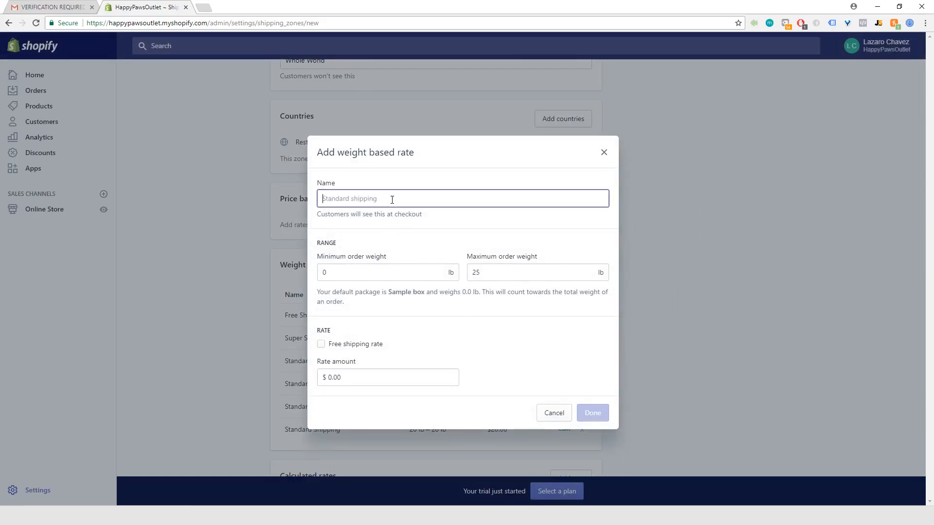
key("ctrl+v")
Set the new Super Saver Shipping rate's minimum and maximum order weight to 4 lb.
left_click(333, 272)
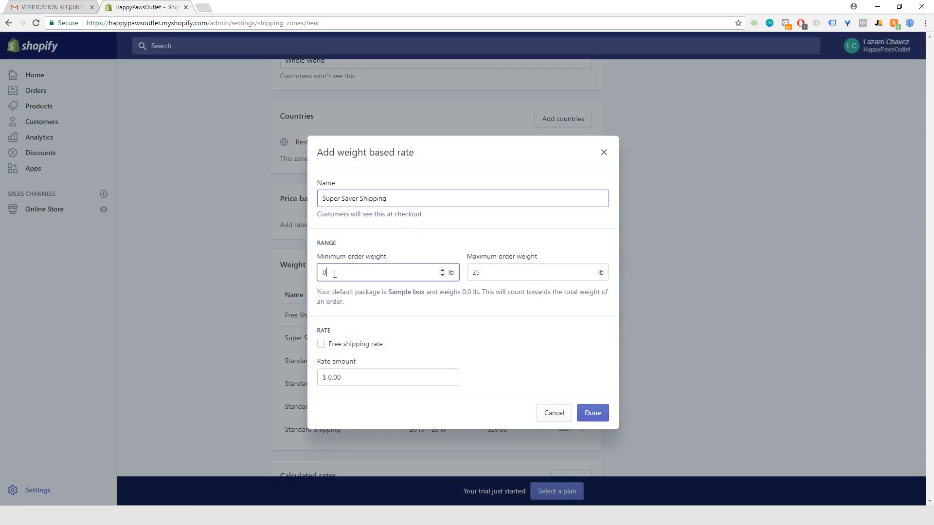
left_click_drag(334, 273, 290, 273)
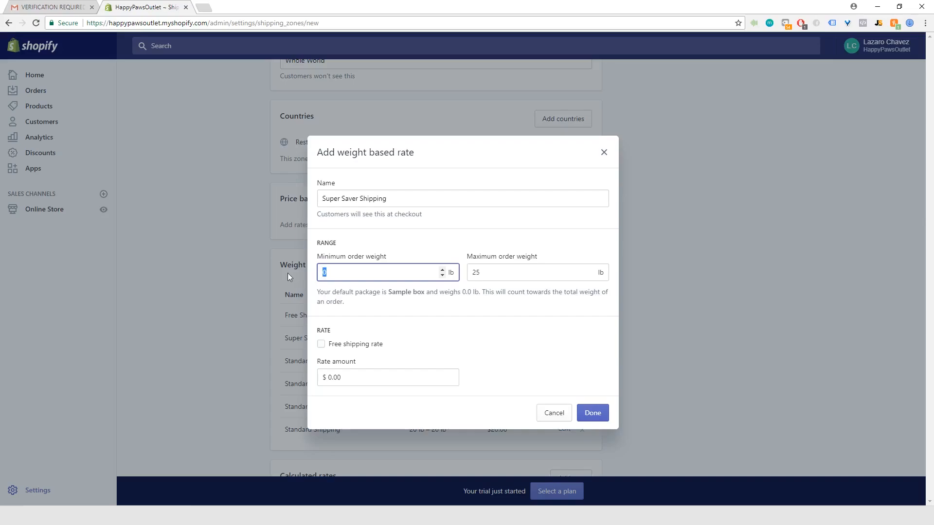
type("4")
key("Tab")
type("4")
key("Tab")
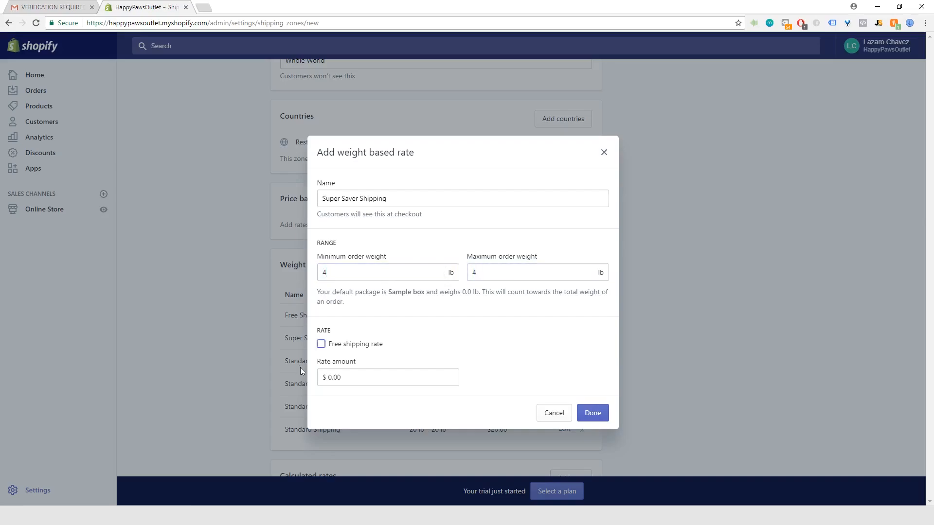
Set the 4 lb Super Saver Shipping rate amount to $4.00, leave free shipping off and add the rate to the zone.
left_click(332, 378)
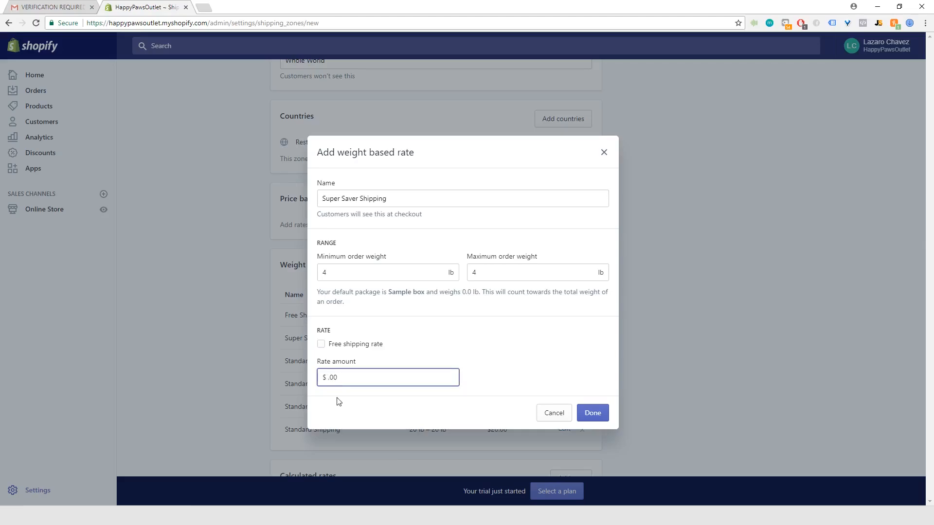
key("shift+Tab")
key("space")
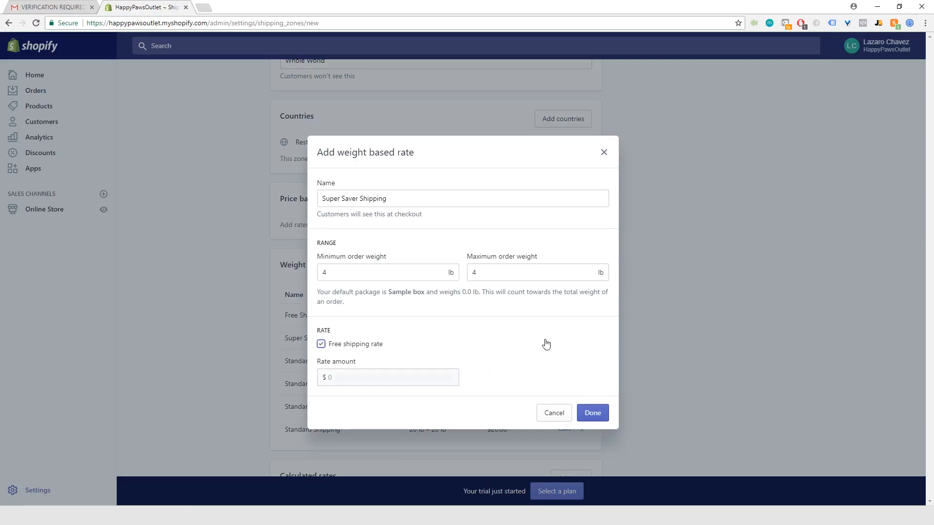
key("space")
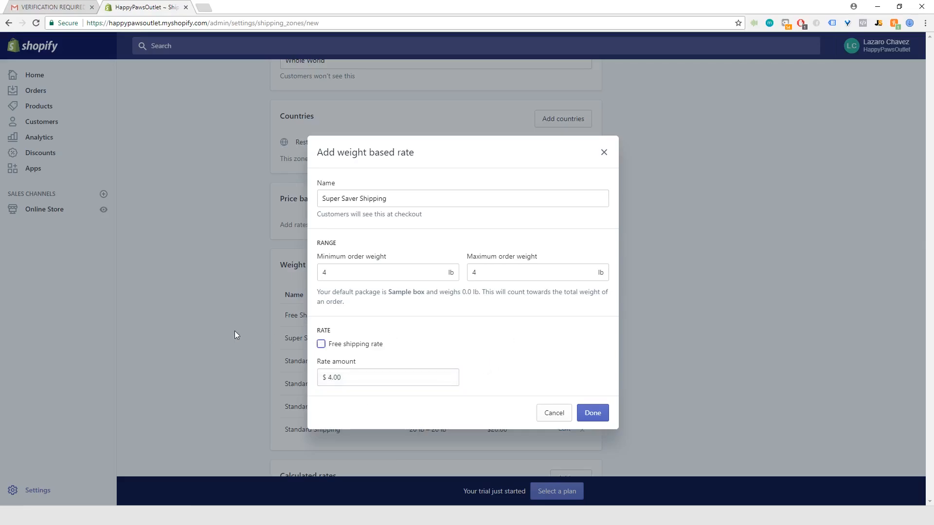
left_click(594, 413)
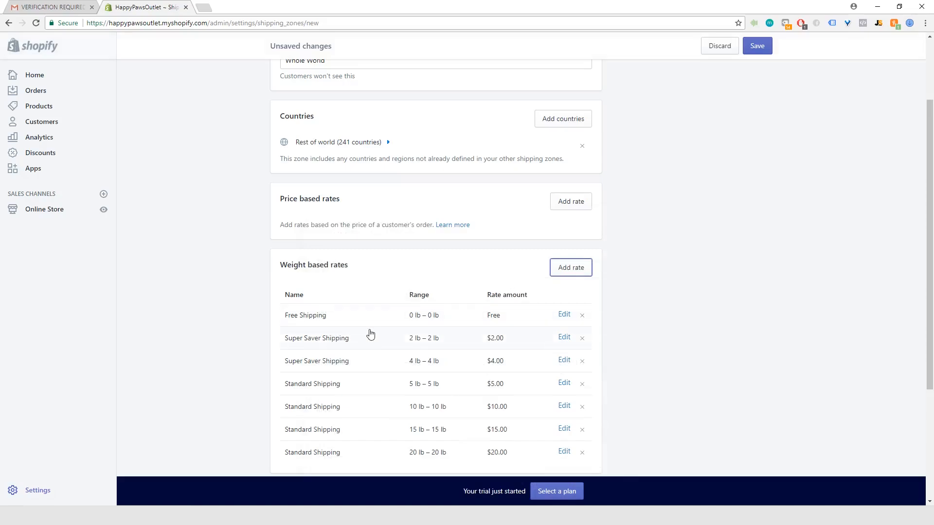
Save the new Whole World shipping zone with its weight based rates.
scroll(413, 288, "down", 1)
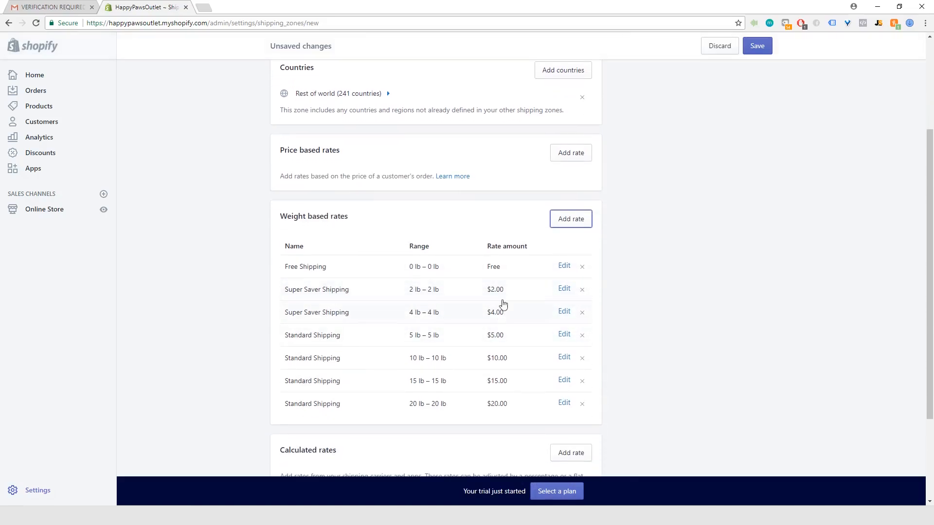
scroll(477, 334, "down", 2)
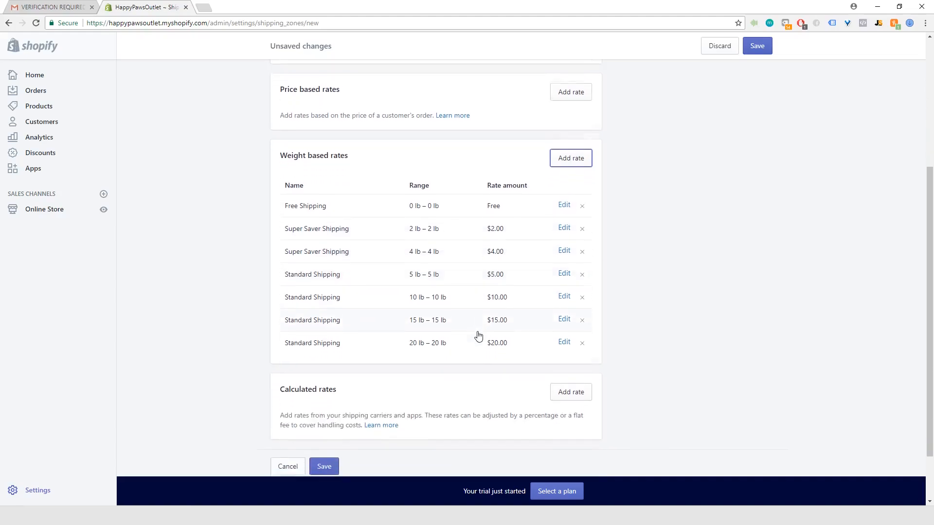
scroll(478, 331, "up", 4)
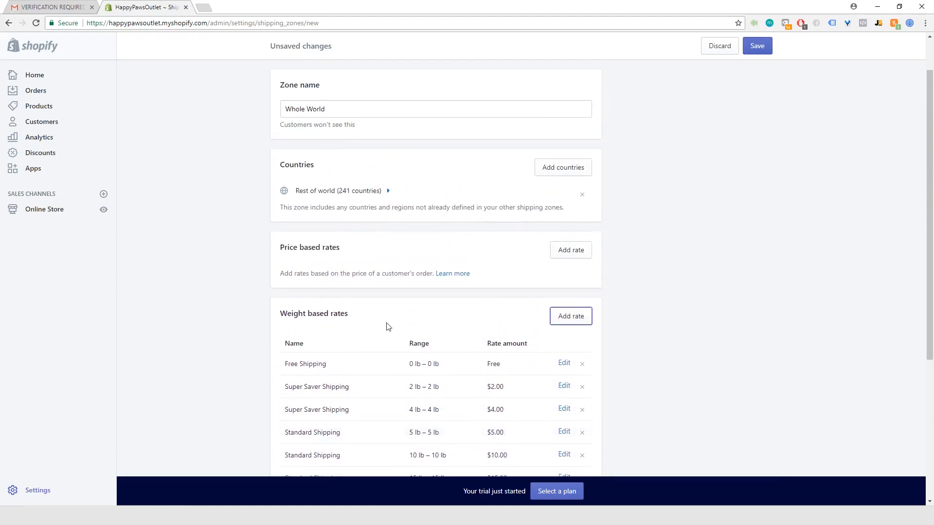
scroll(370, 333, "down", 2)
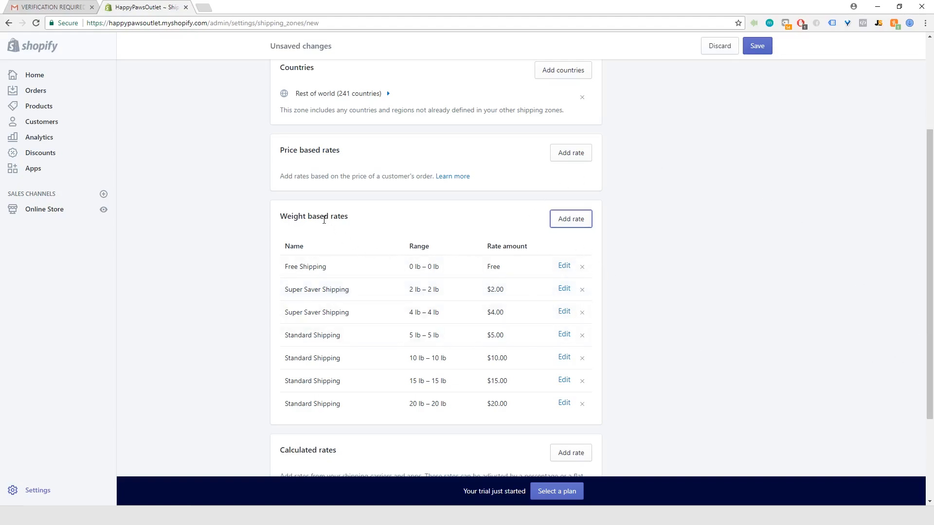
scroll(583, 294, "up", 3)
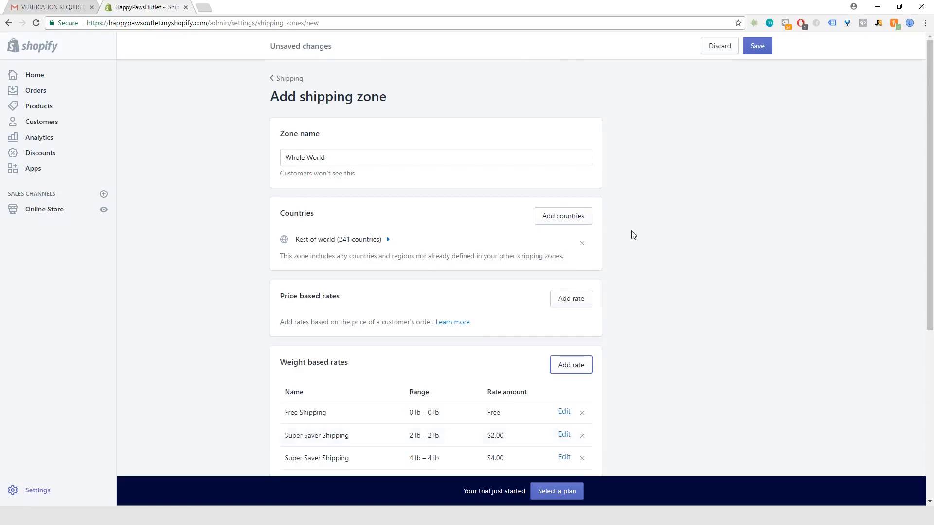
scroll(634, 235, "down", 5)
left_click(331, 431)
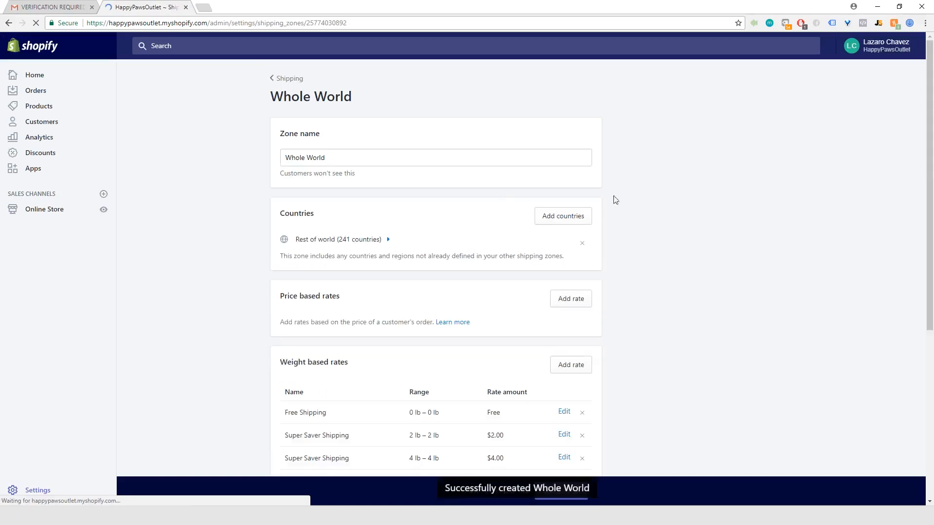
Review the saved Whole World zone's weight based rates and return to the Shipping settings overview.
scroll(397, 281, "down", 2)
scroll(363, 243, "down", 1)
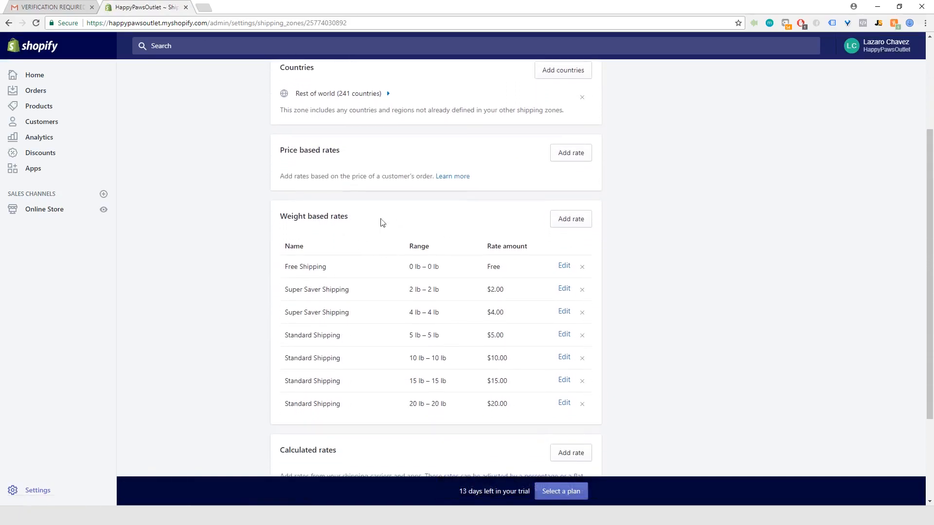
scroll(397, 190, "down", 1)
scroll(415, 285, "down", 2)
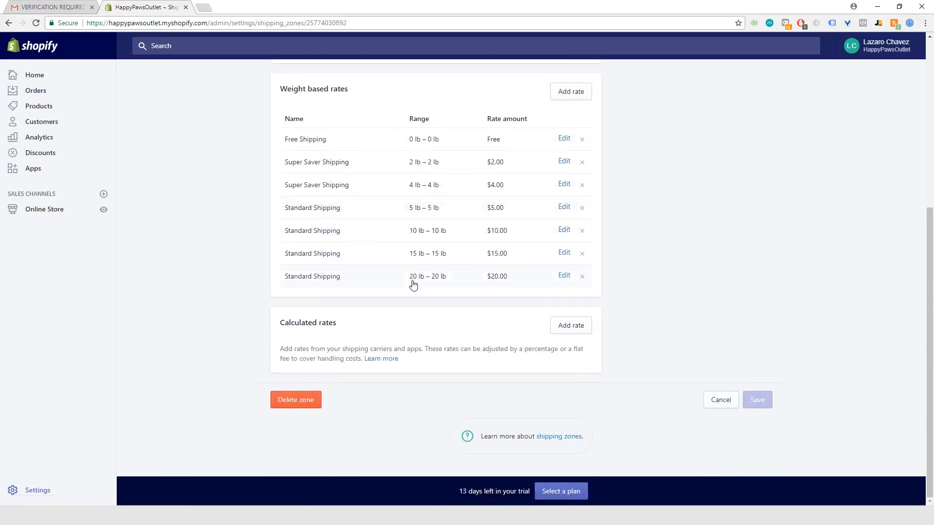
scroll(407, 259, "up", 3)
scroll(407, 258, "up", 4)
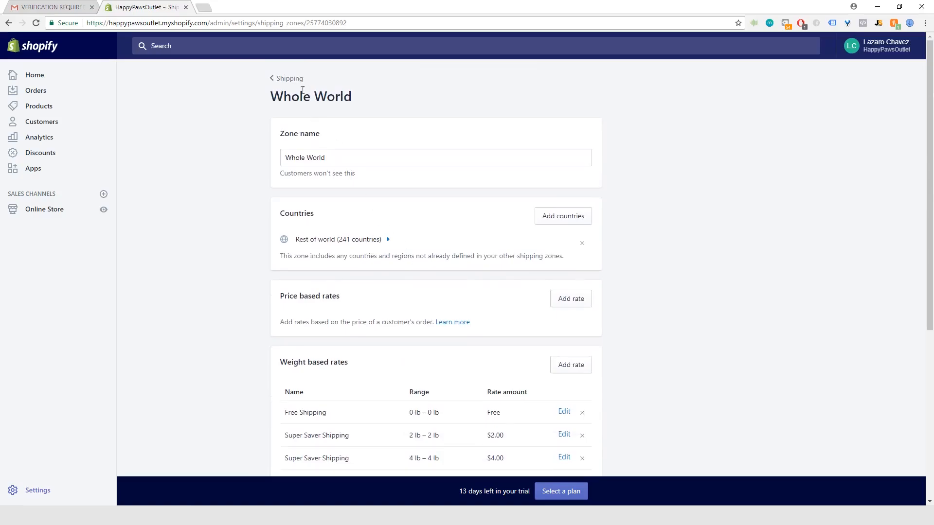
left_click(287, 81)
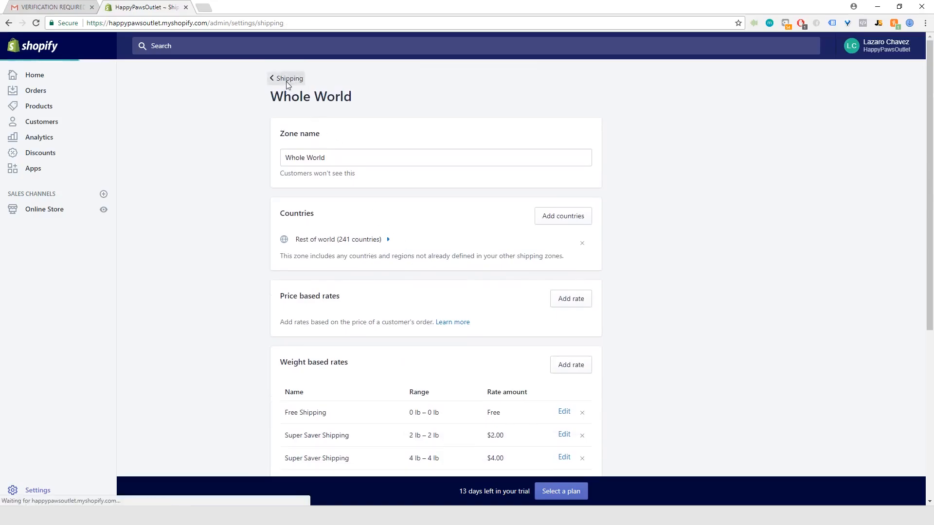
Examine the Shipping settings page, including the Whole World zone's rates, label format, saved packages and additional shipping methods.
scroll(542, 261, "down", 2)
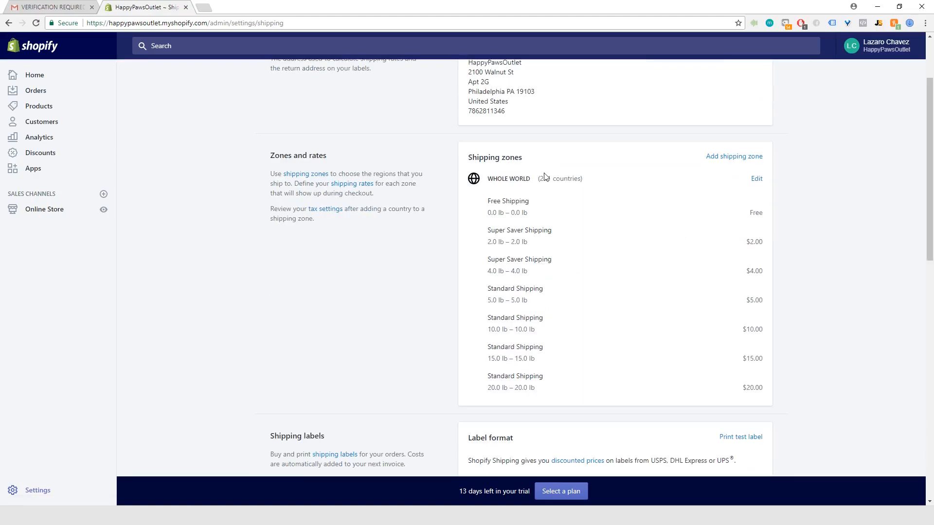
scroll(530, 311, "down", 8)
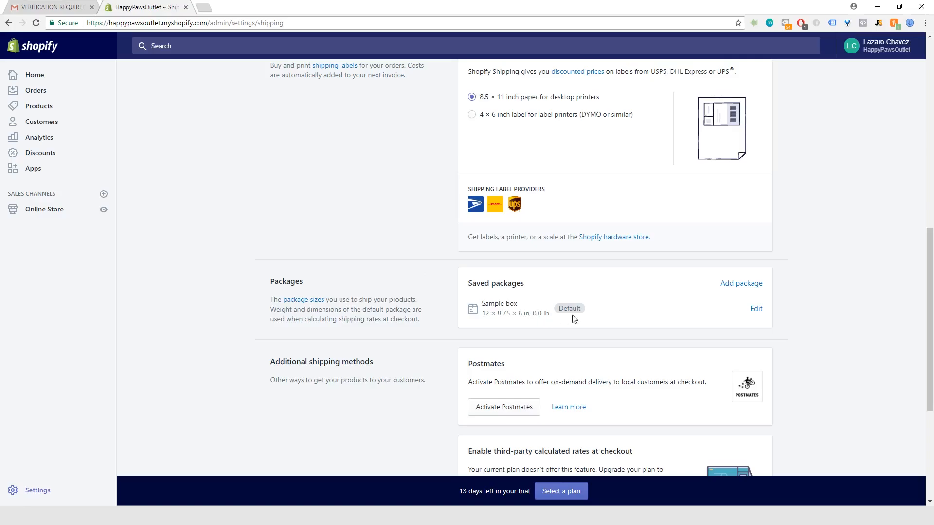
scroll(575, 322, "up", 9)
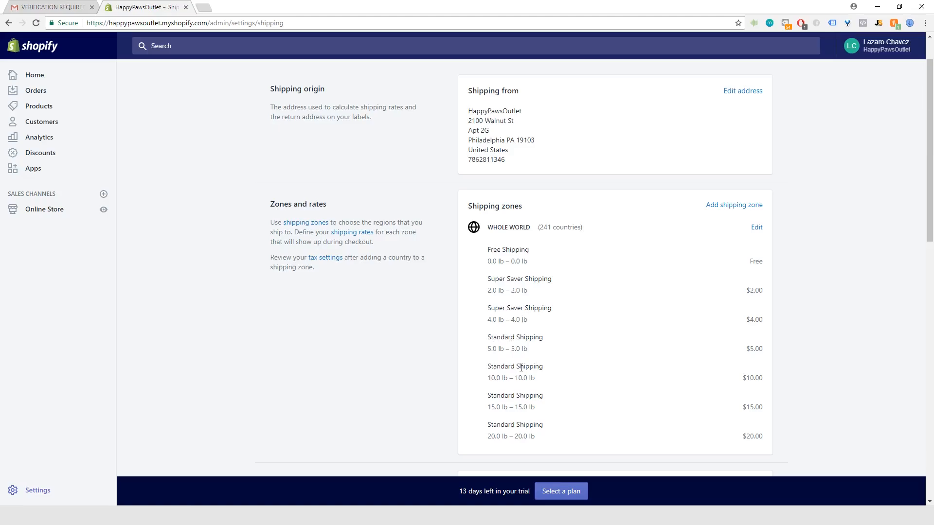
scroll(521, 368, "down", 8)
scroll(525, 370, "down", 3)
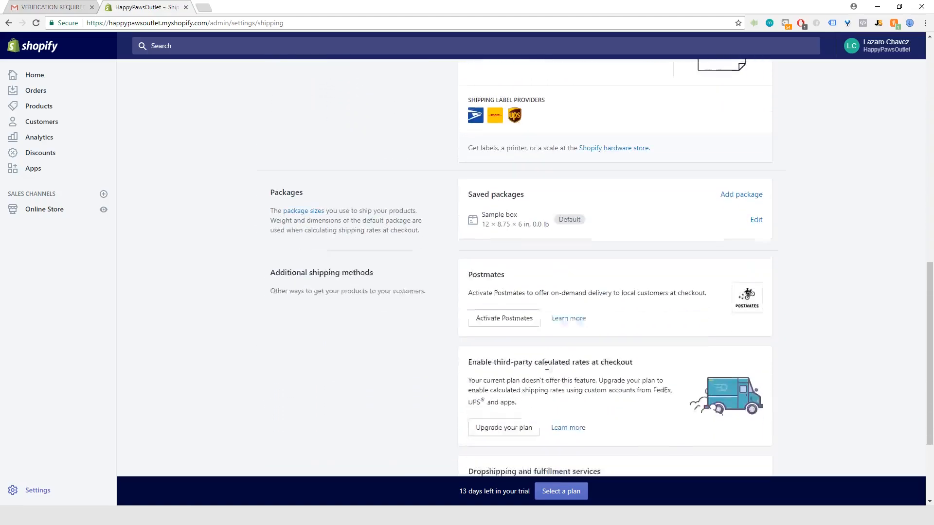
scroll(547, 366, "up", 10)
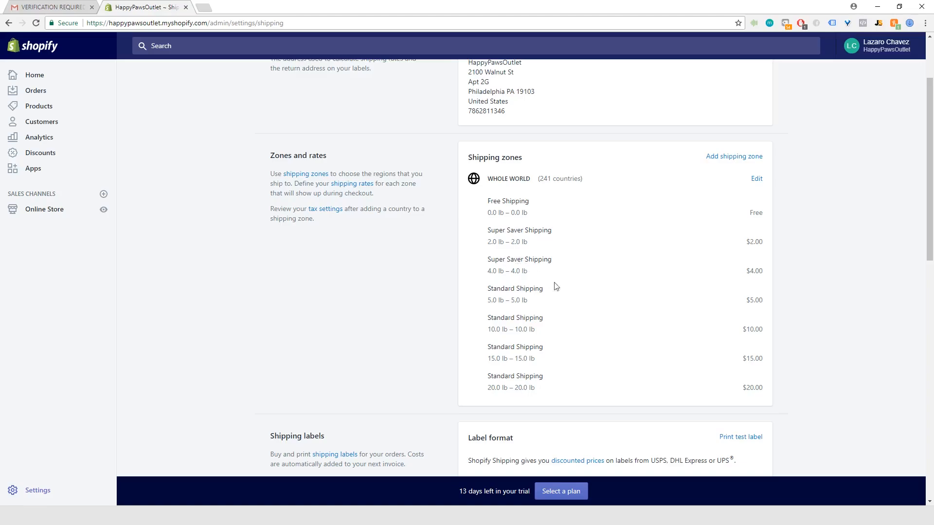
scroll(592, 301, "up", 2)
scroll(592, 301, "down", 15)
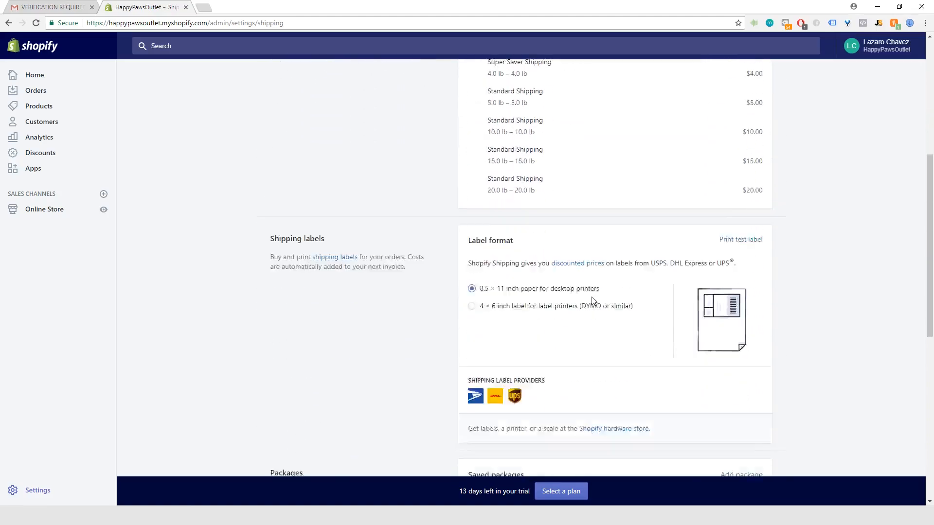
scroll(592, 300, "up", 15)
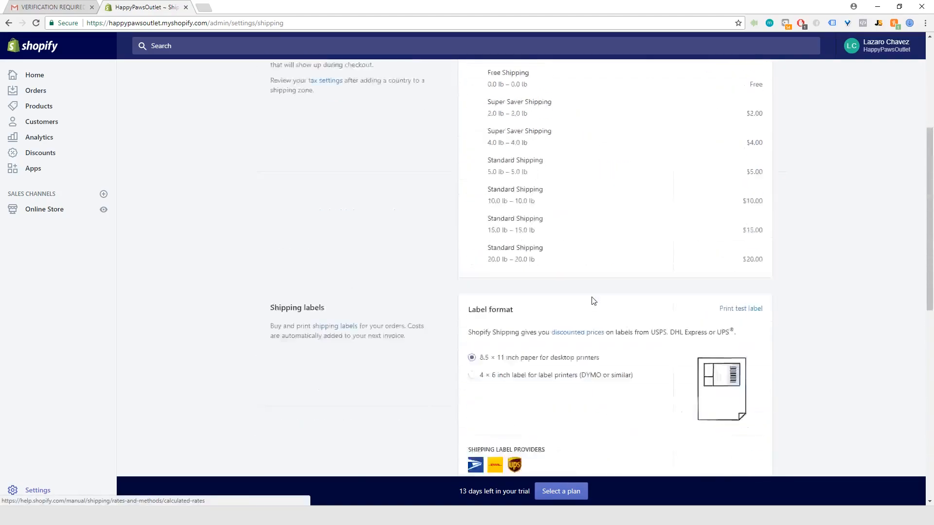